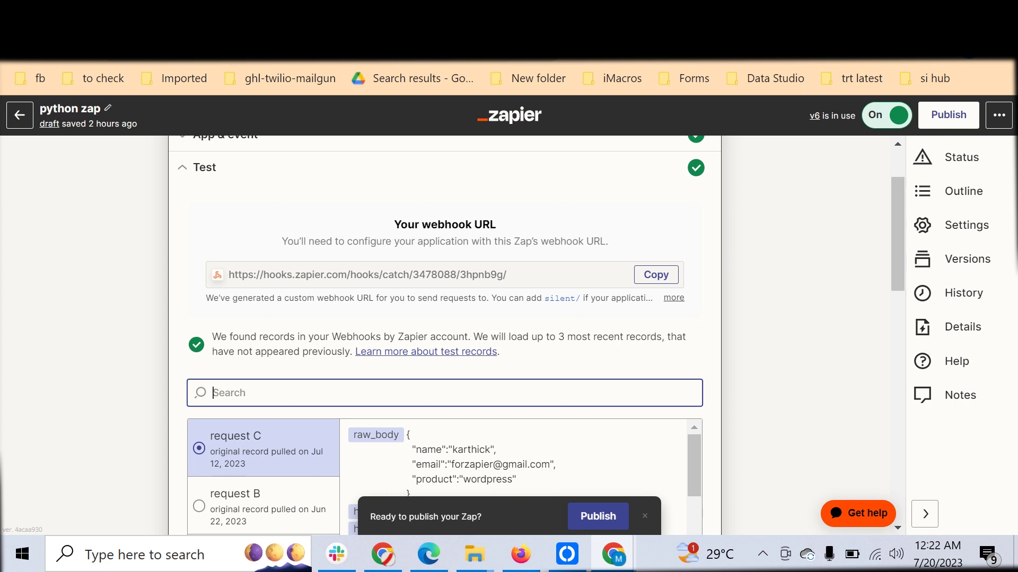
# - Insert a new action step directly after the Catch Raw Hook trigger, before the existing Run Python step
pyautogui.scroll(-5, 677, 382)
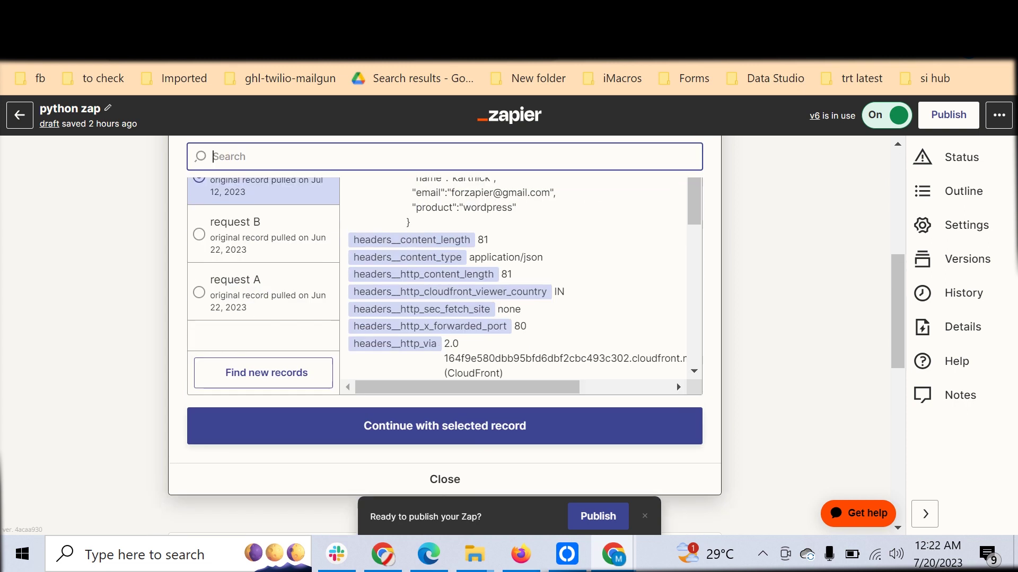
pyautogui.scroll(-2, 677, 376)
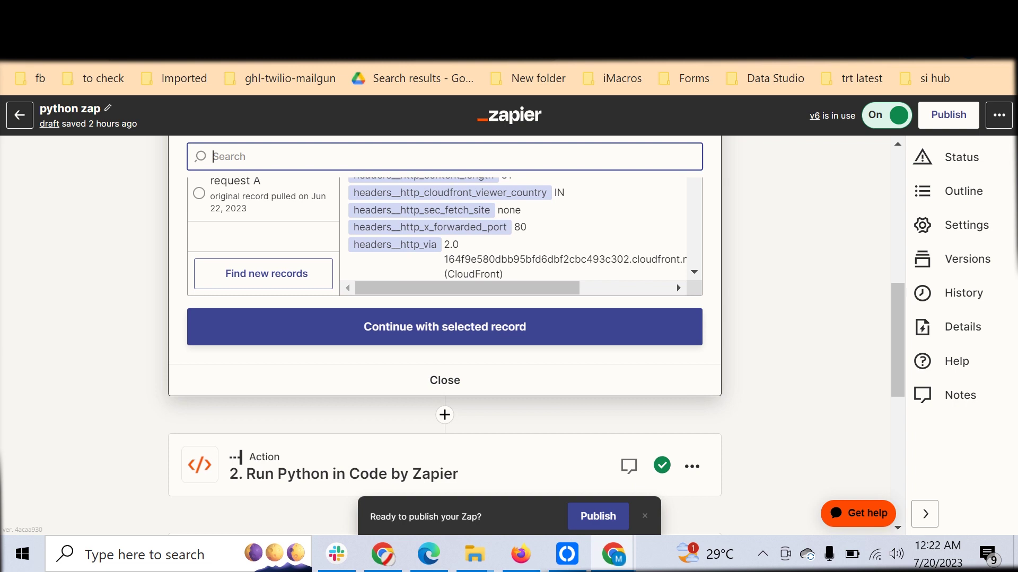
pyautogui.click(445, 415)
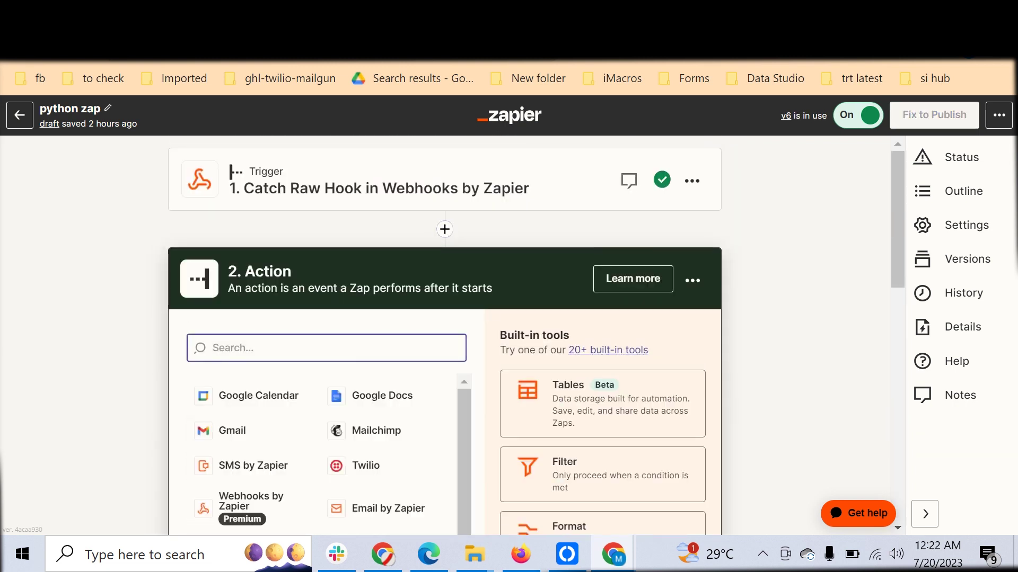
pyautogui.scroll(-4, 445, 335)
pyautogui.scroll(-5, 444, 335)
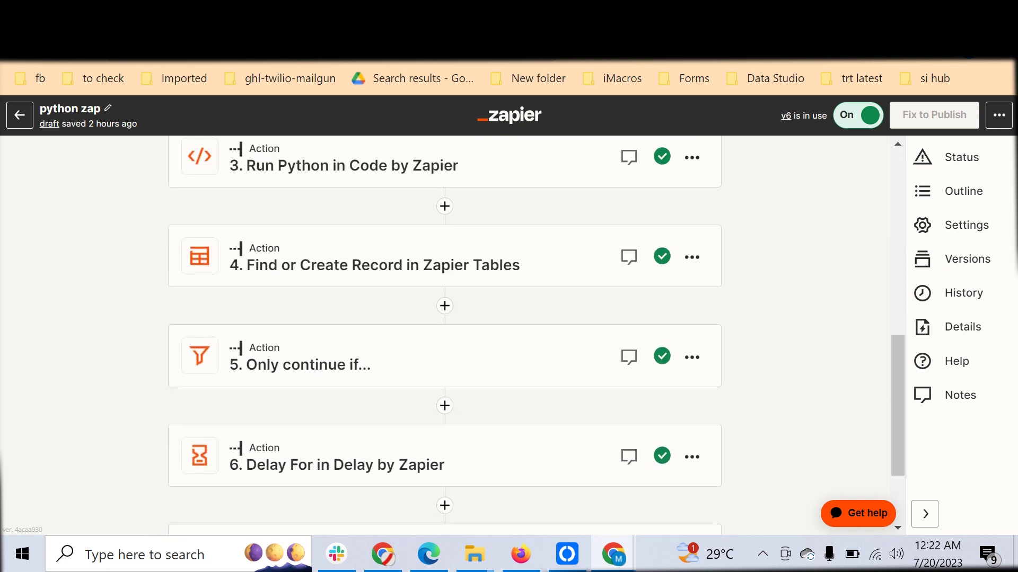
pyautogui.moveTo(898, 408); pyautogui.dragTo(898, 363)
pyautogui.scroll(6, 445, 335)
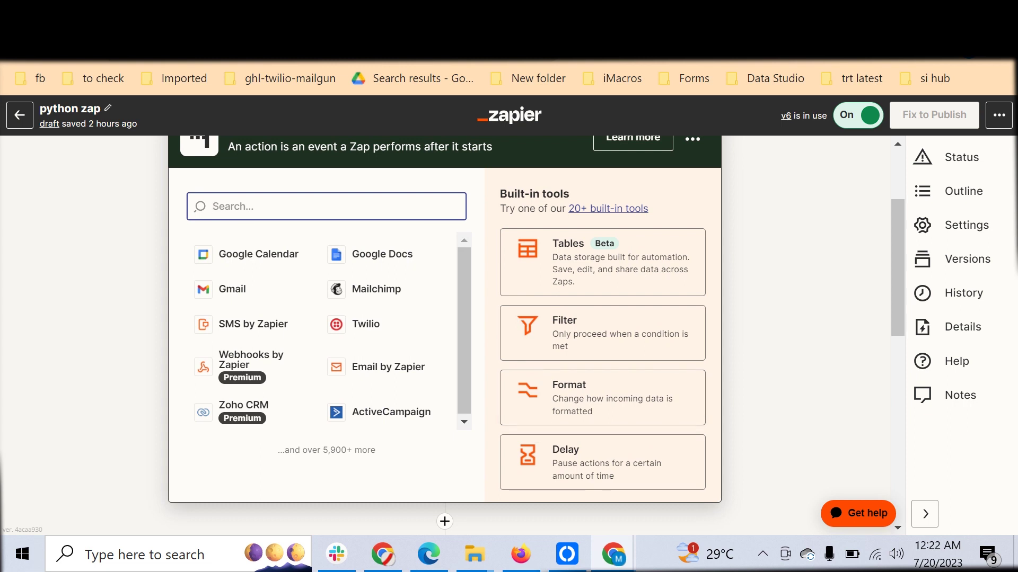
# - Search the apps for "code", choose Code by Zapier with the Run Python event, and continue to the action settings
pyautogui.write('code')
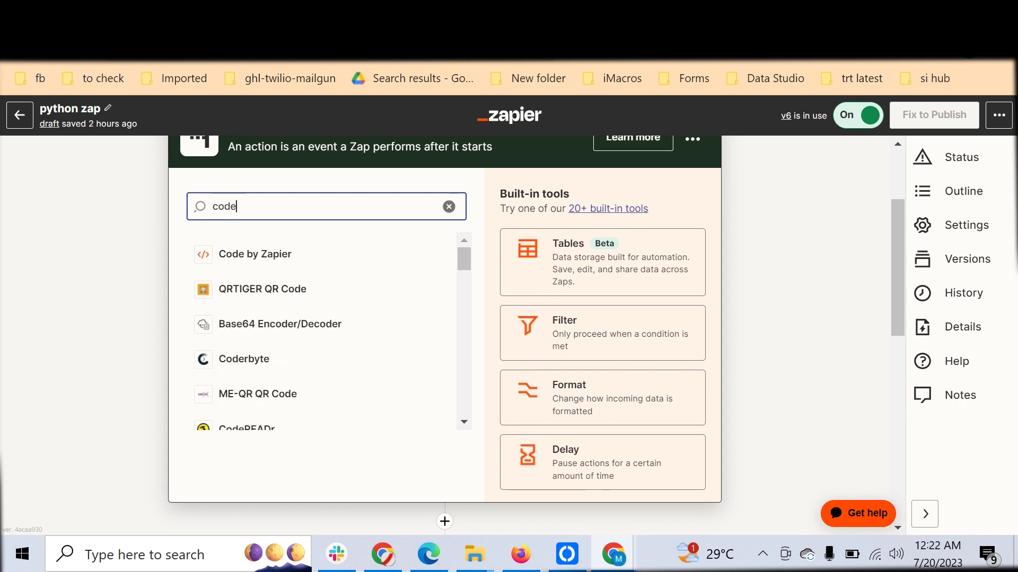
pyautogui.press('Down')
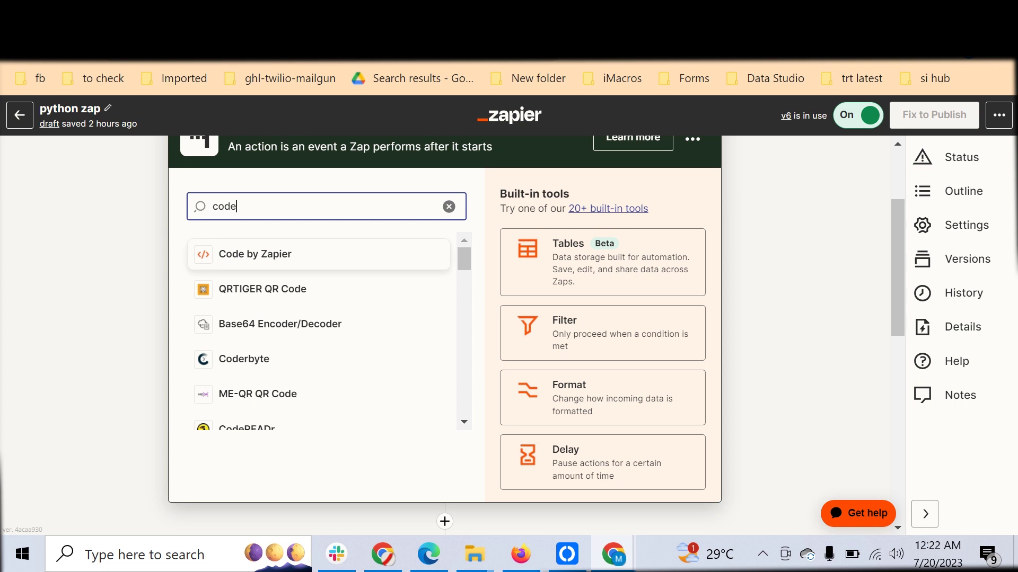
pyautogui.press('Return')
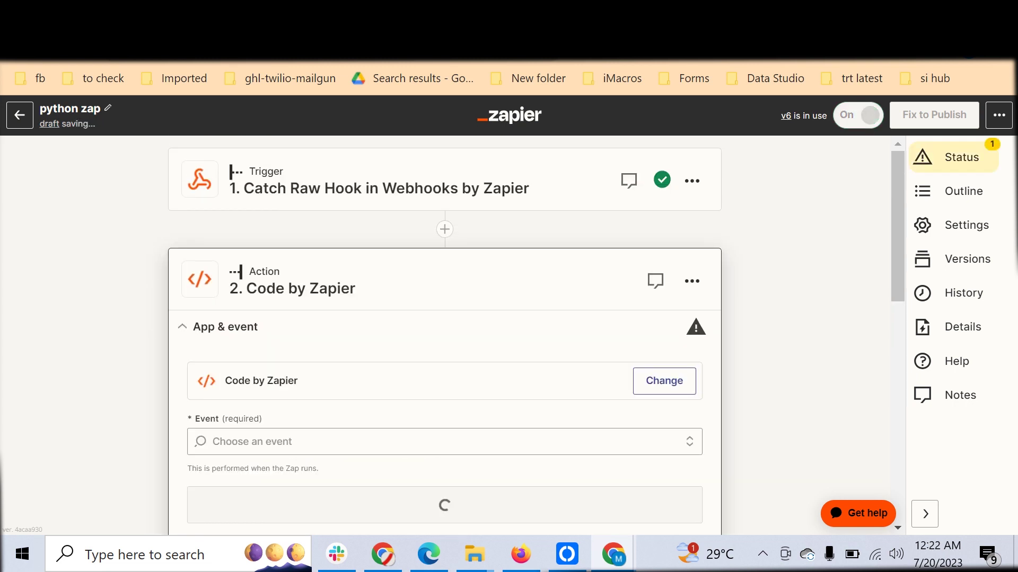
pyautogui.click(444, 348)
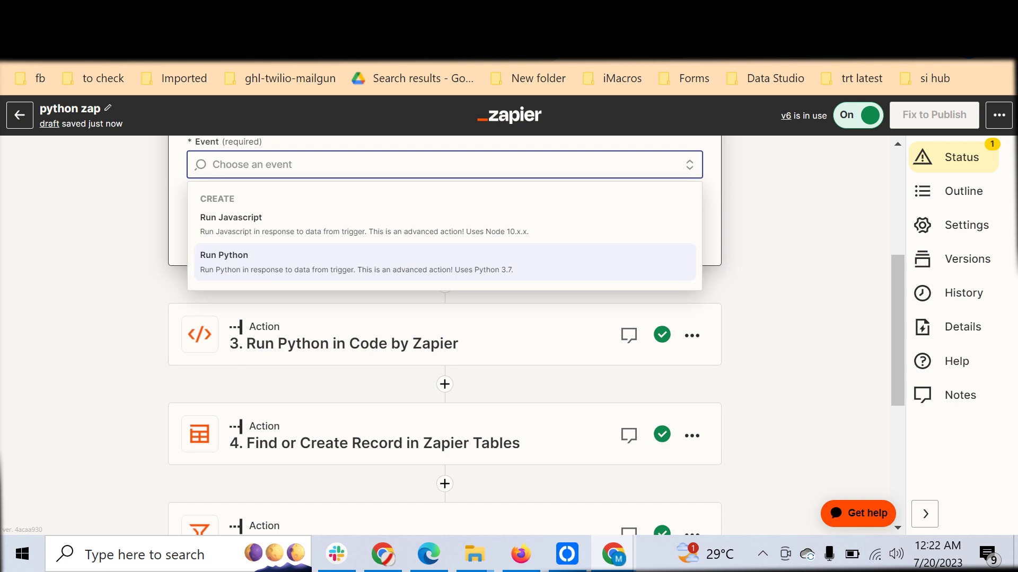
pyautogui.press('Return')
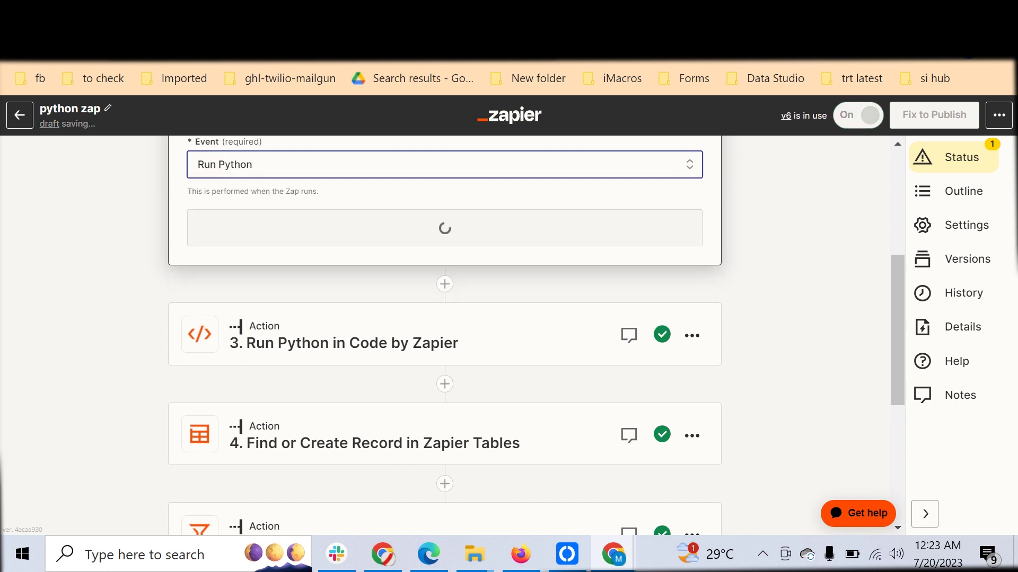
pyautogui.press('Return')
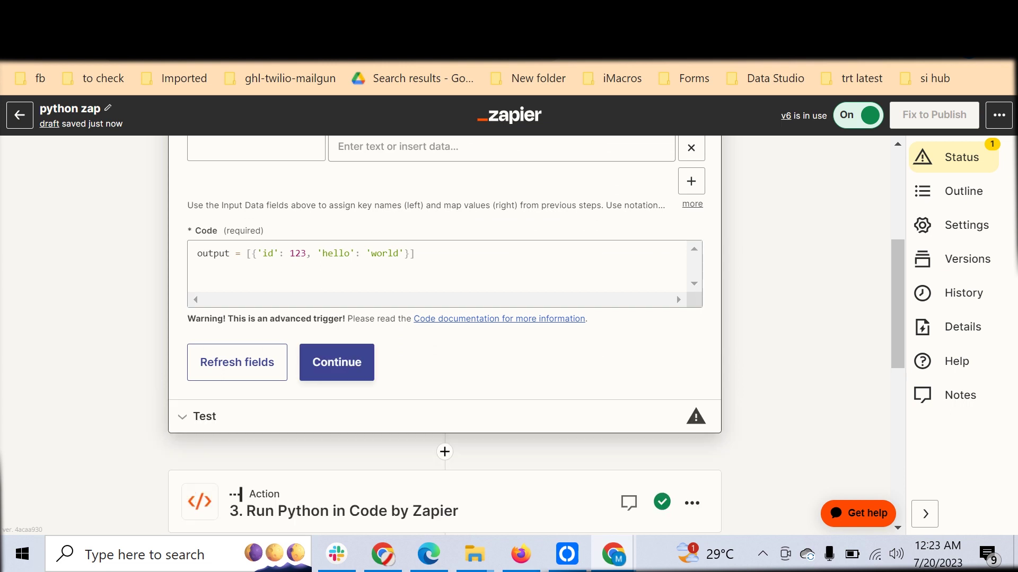
# - Examine the Input Data and Code fields in the new Run Python step's action settings
pyautogui.moveTo(897, 304); pyautogui.dragTo(897, 265)
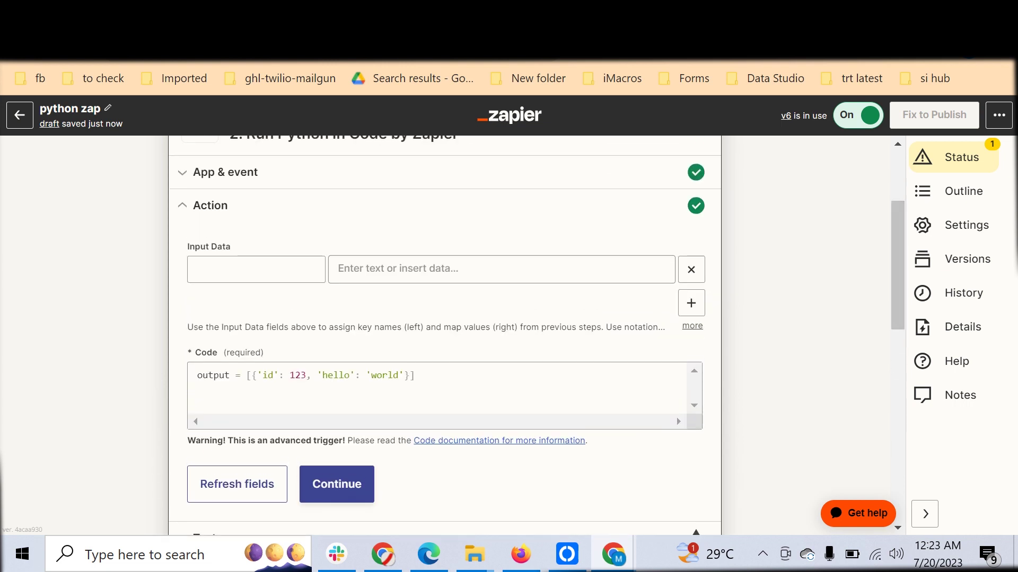
pyautogui.scroll(-2, 445, 328)
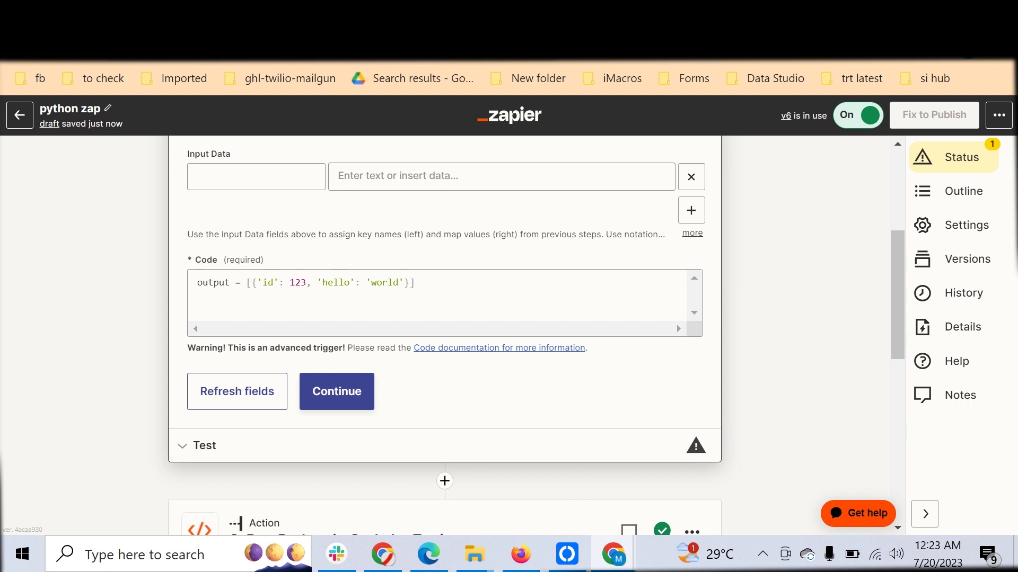
pyautogui.press('Return')
pyautogui.scroll(-2, 676, 324)
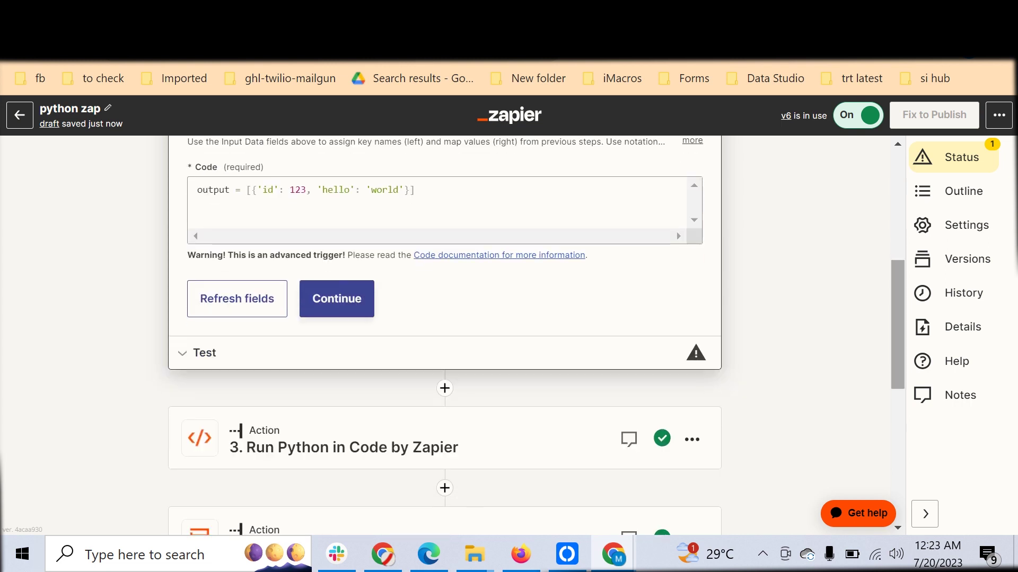
pyautogui.scroll(4, 676, 433)
pyautogui.scroll(2, 676, 433)
pyautogui.scroll(-2, 676, 445)
pyautogui.scroll(2, 676, 517)
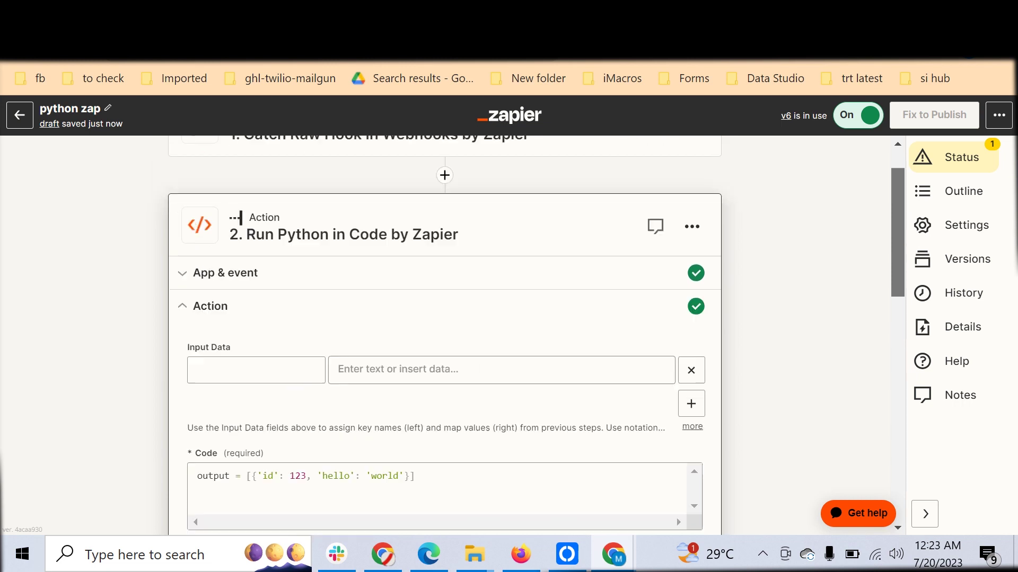
# - Delete the newly added Run Python step from the Zap and confirm the deletion
pyautogui.click(691, 211)
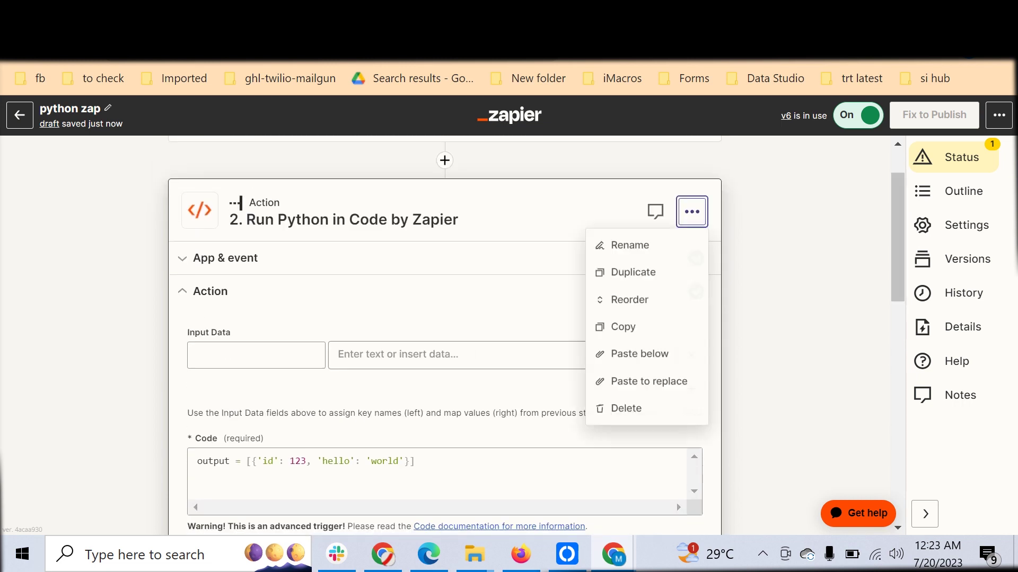
pyautogui.click(626, 409)
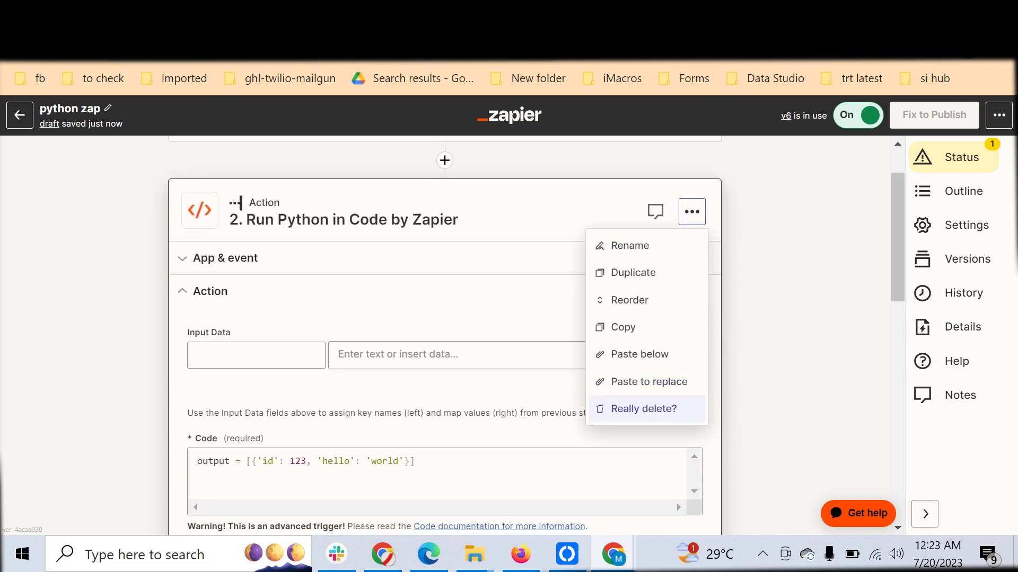
pyautogui.click(626, 409)
pyautogui.click(690, 355)
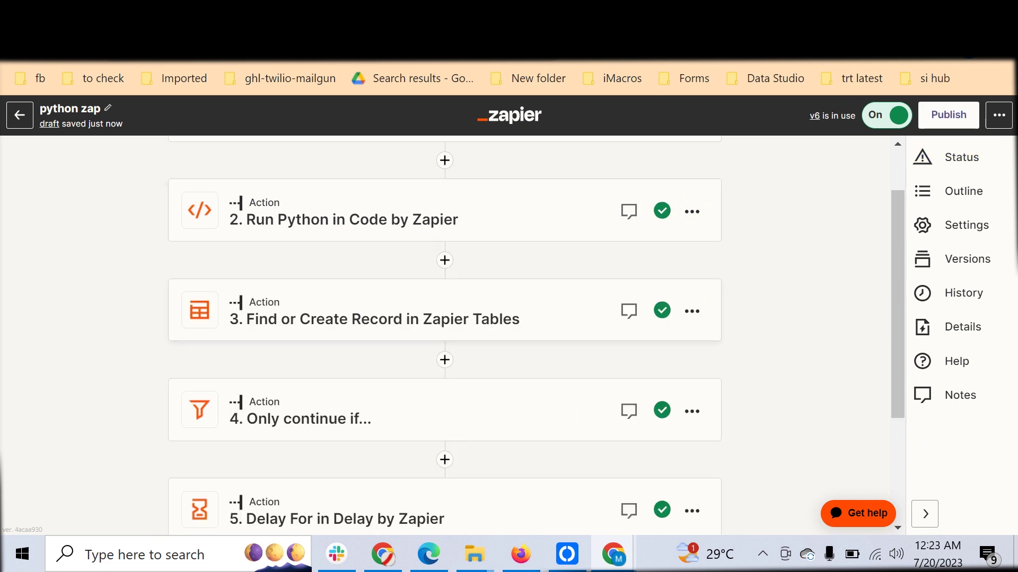
# - Open the existing Run Python step and show its action settings with the input data and code
pyautogui.scroll(2, 445, 328)
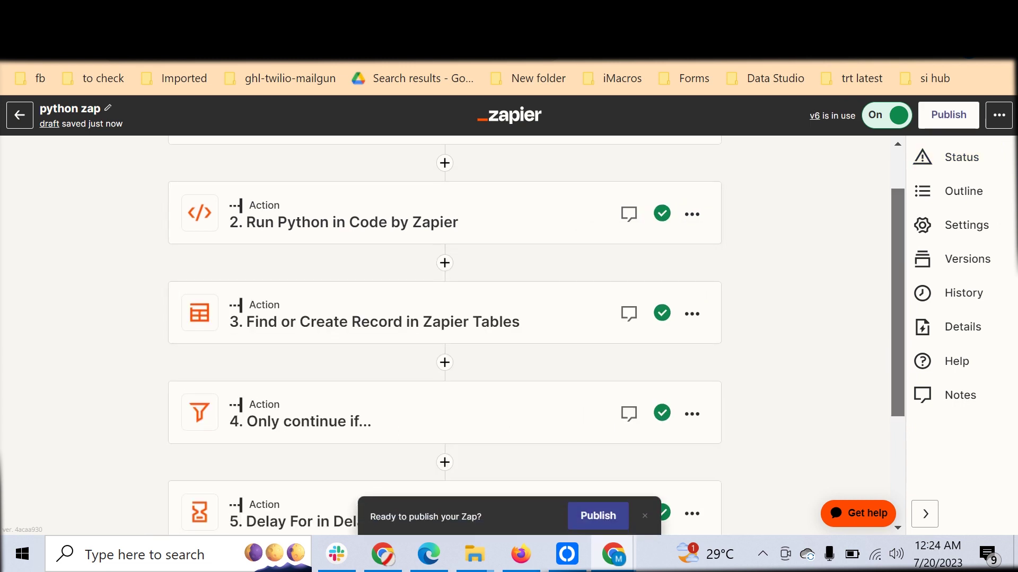
pyautogui.click(444, 279)
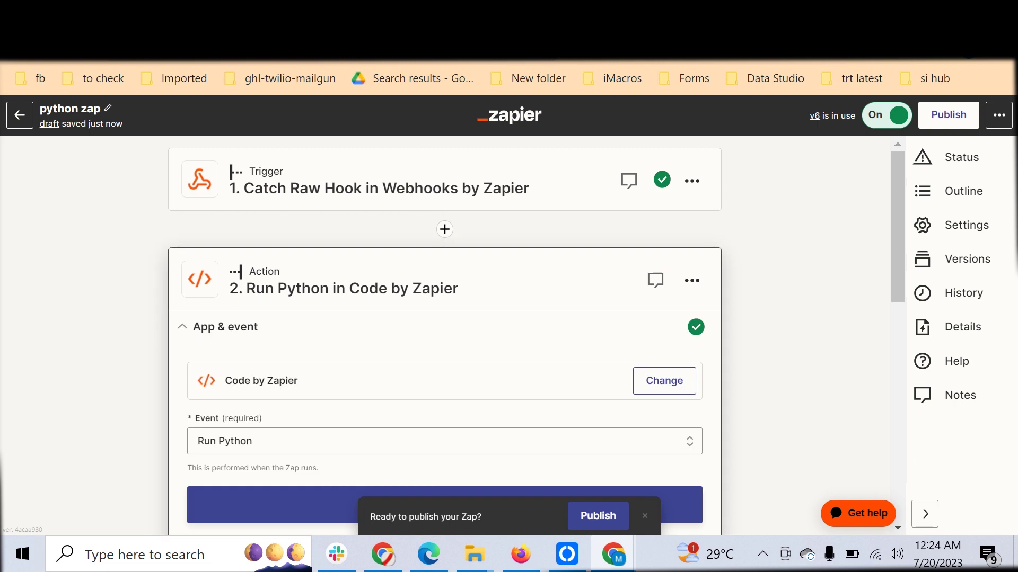
pyautogui.scroll(-4, 676, 390)
pyautogui.click(676, 374)
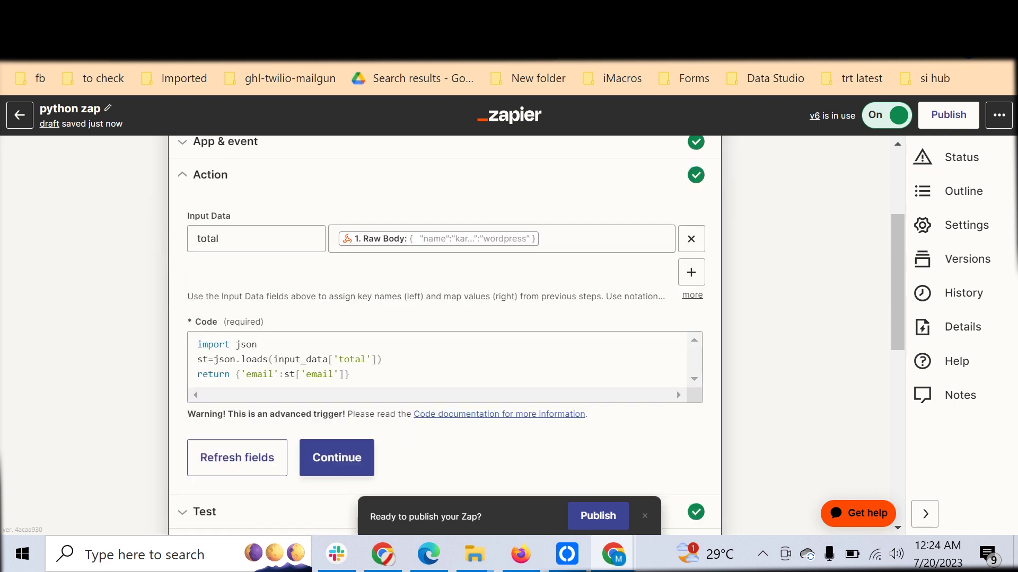
# - Highlight the "import json" line in the Python code to review it, without changing the code
pyautogui.click(677, 390)
pyautogui.hotkey('ctrl', 'shift', 'Left')
pyautogui.hotkey('ctrl', 'shift', 'Left')
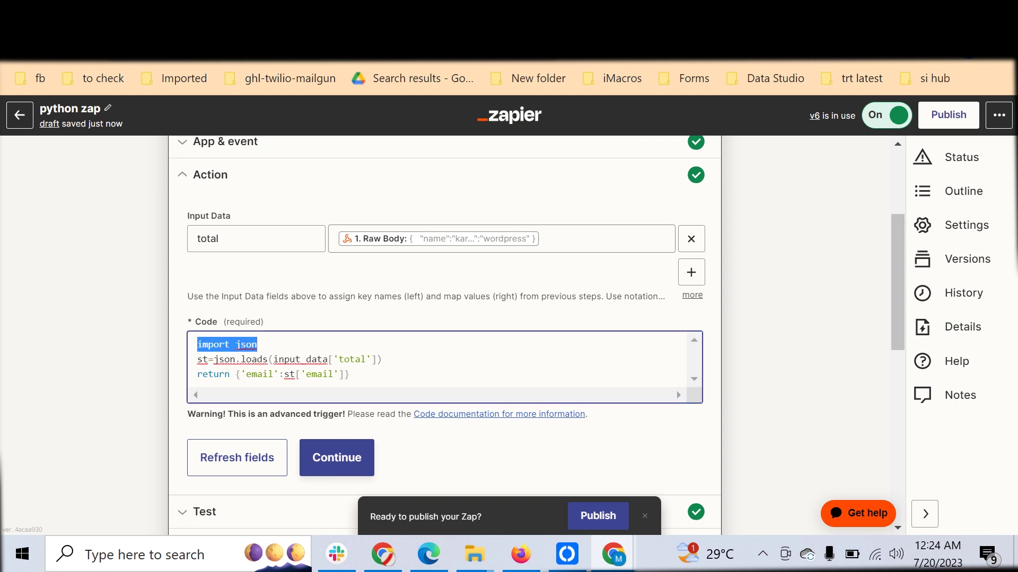
pyautogui.press('Right')
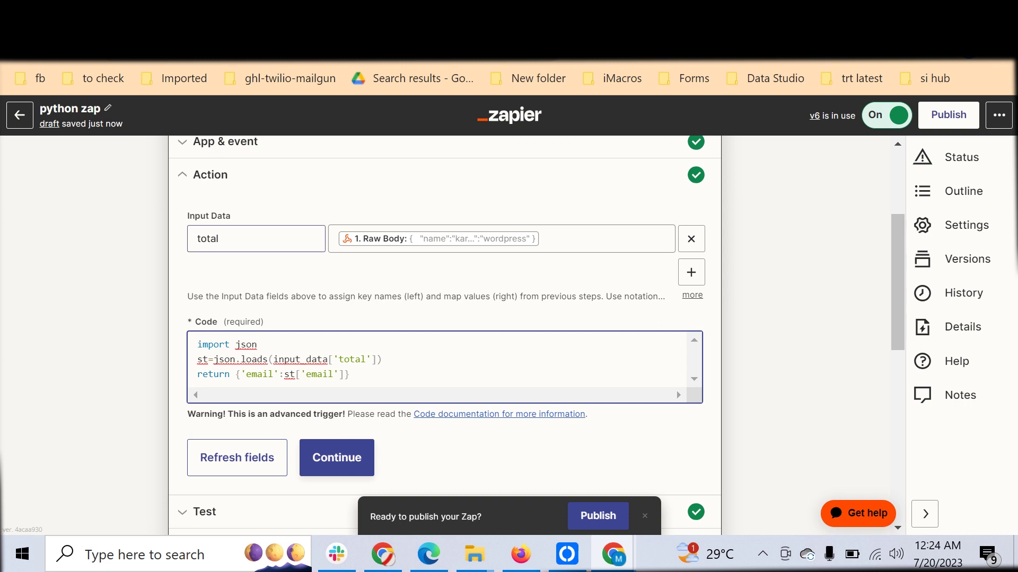
# - Review the input data key "total" and the Raw Body value from the webhook trigger mapped to it
pyautogui.moveTo(220, 238); pyautogui.dragTo(196, 239)
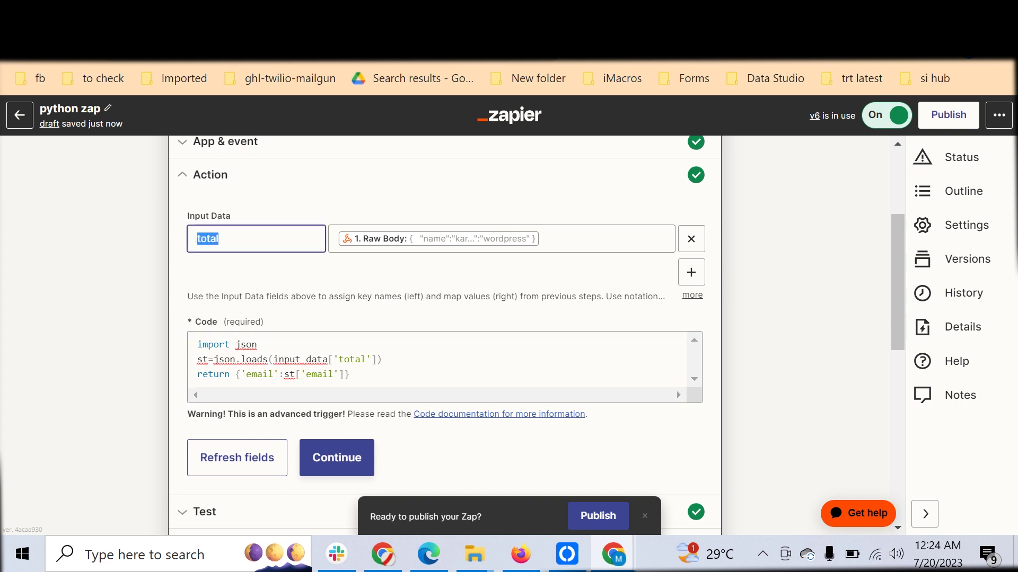
pyautogui.click(218, 239)
pyautogui.hotkey('shift', 'Left')
pyautogui.hotkey('shift', 'Left')
pyautogui.hotkey('shift', 'Left')
pyautogui.hotkey('shift', 'Left')
pyautogui.hotkey('shift', 'Left')
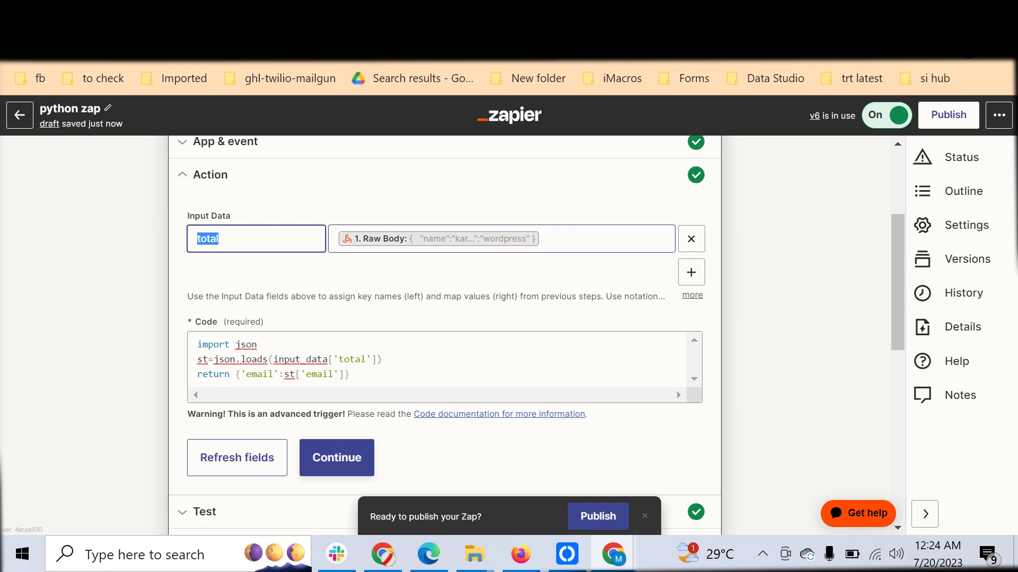
pyautogui.press('Tab')
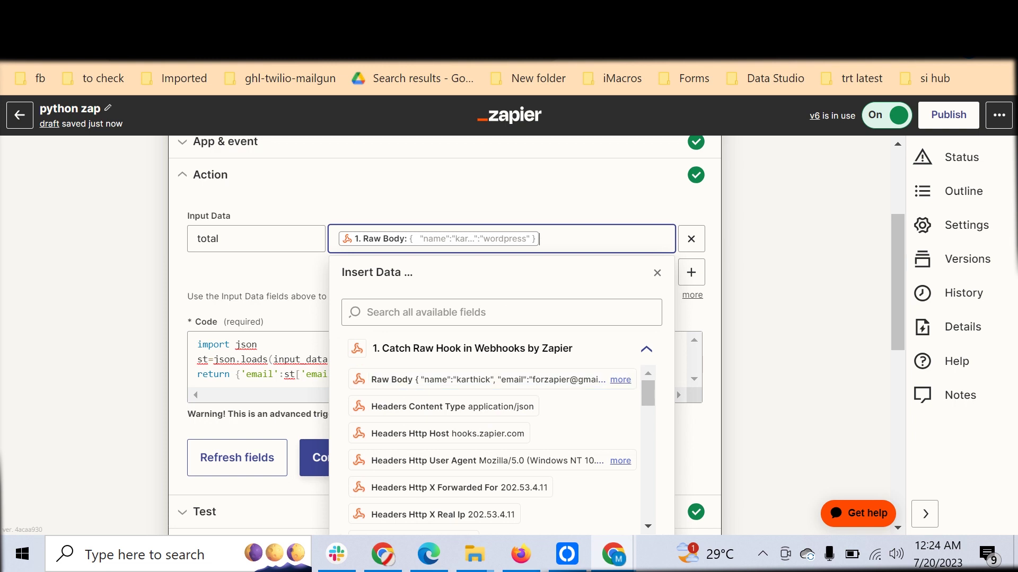
# - Open the Catch Raw Hook trigger and continue to its test section to view the webhook URL
pyautogui.scroll(4, 676, 390)
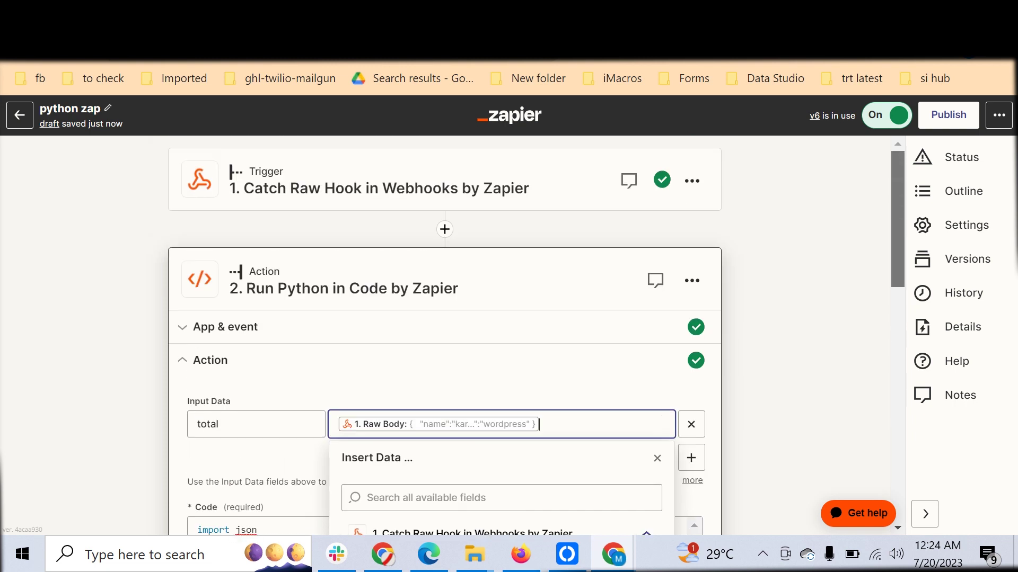
pyautogui.click(378, 187)
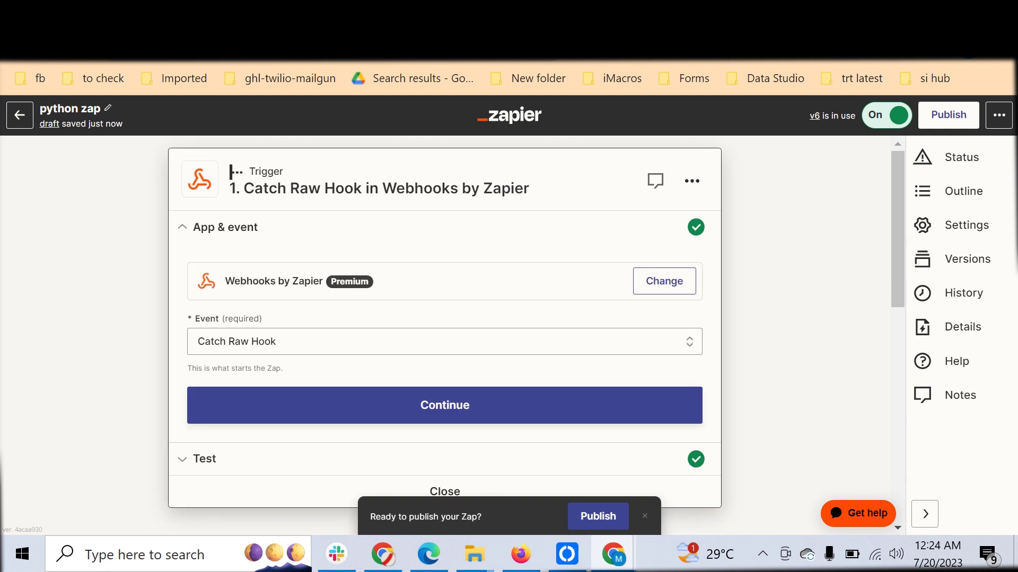
pyautogui.click(418, 417)
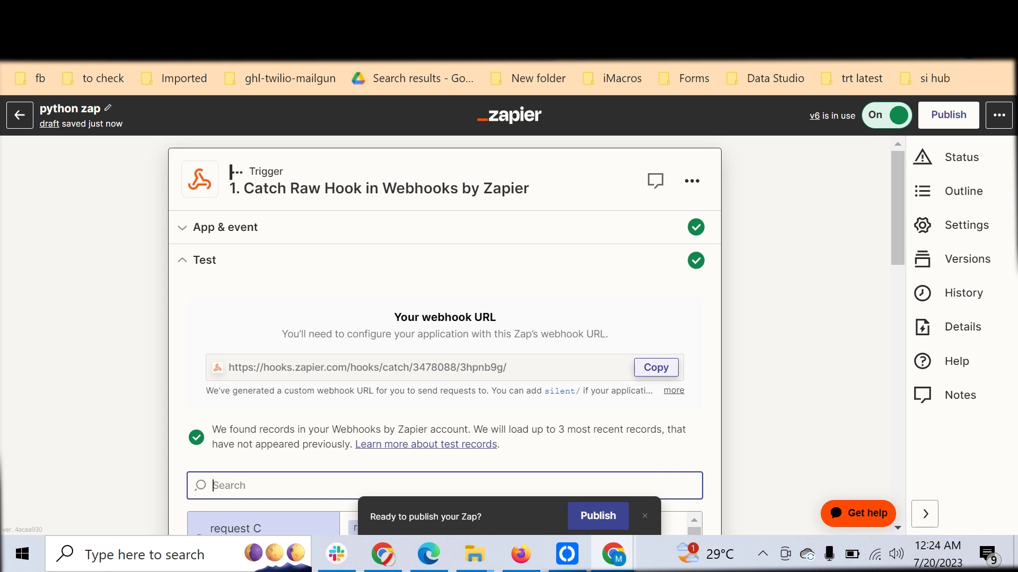
# - Switch to the API Tester and examine the POST request's webhook URL, content-type header and JSON body
pyautogui.hotkey('ctrl', 'Tab')
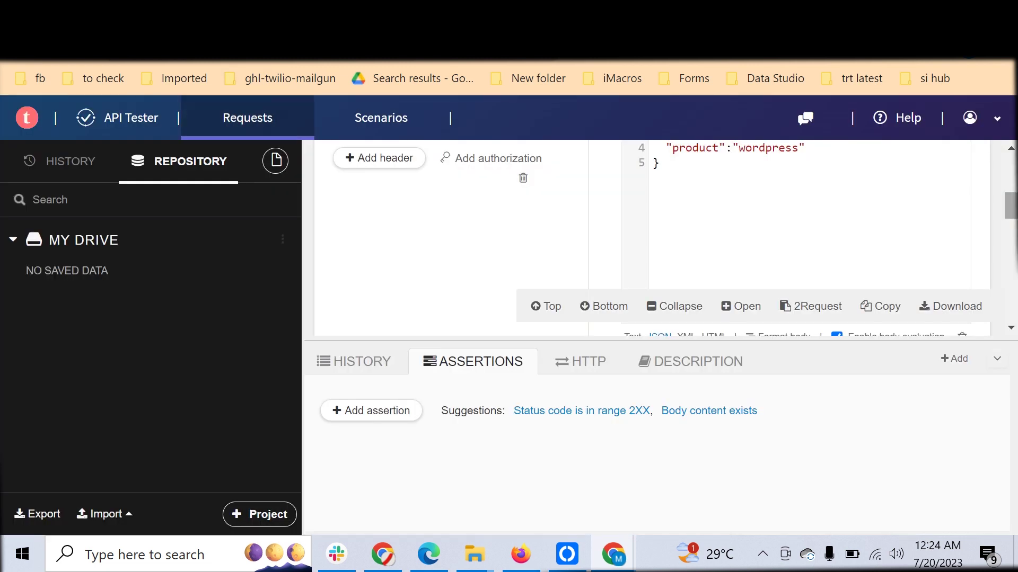
pyautogui.moveTo(1011, 206); pyautogui.dragTo(1010, 173)
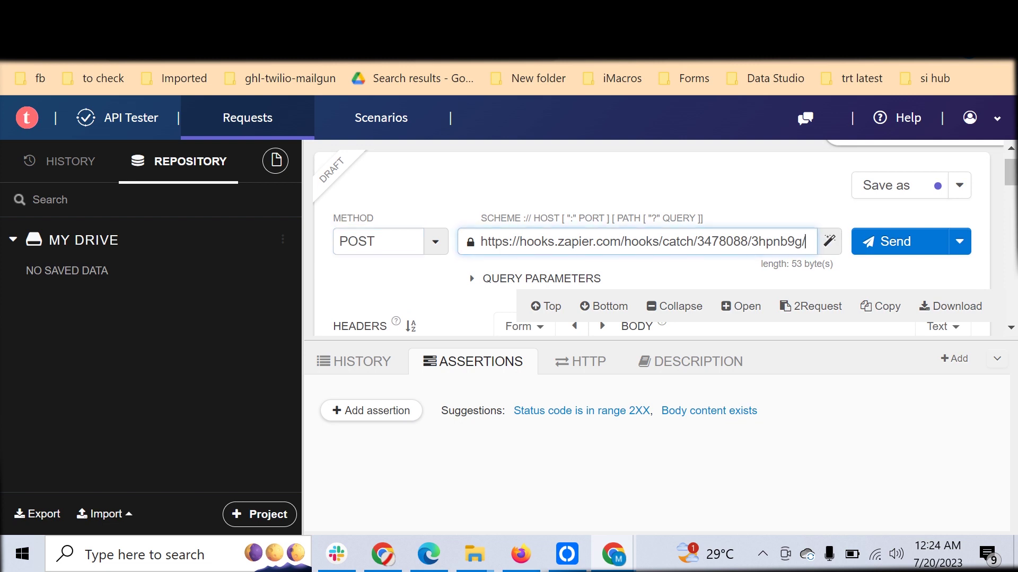
pyautogui.scroll(-5, 470, 275)
pyautogui.scroll(1, 470, 274)
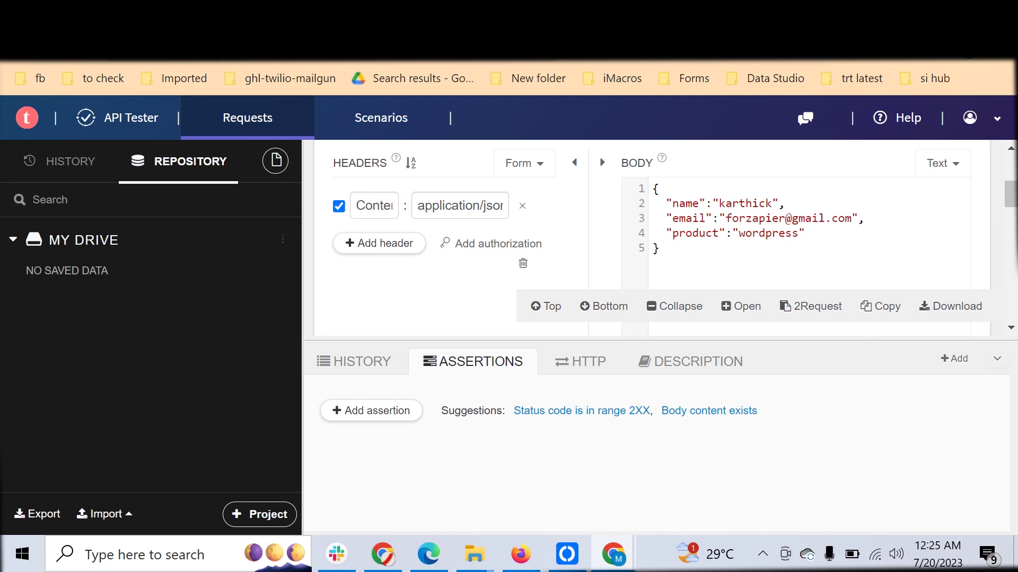
pyautogui.click(368, 205)
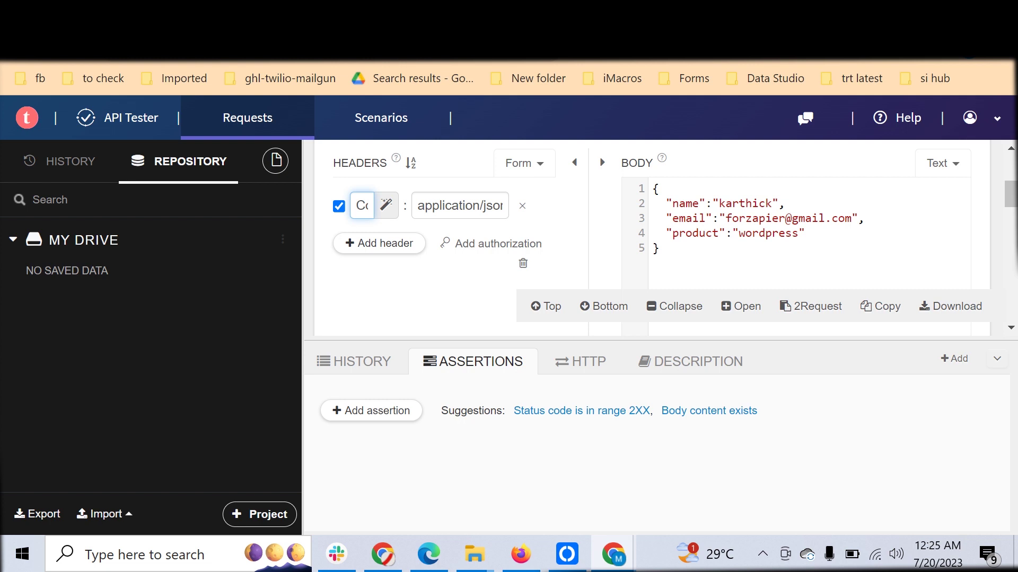
# - Return to the Zapier editor and examine the raw body and headers of the request C test record
pyautogui.hotkey('ctrl', 'shift', 'Tab')
pyautogui.scroll(-3, 444, 335)
pyautogui.scroll(1, 444, 336)
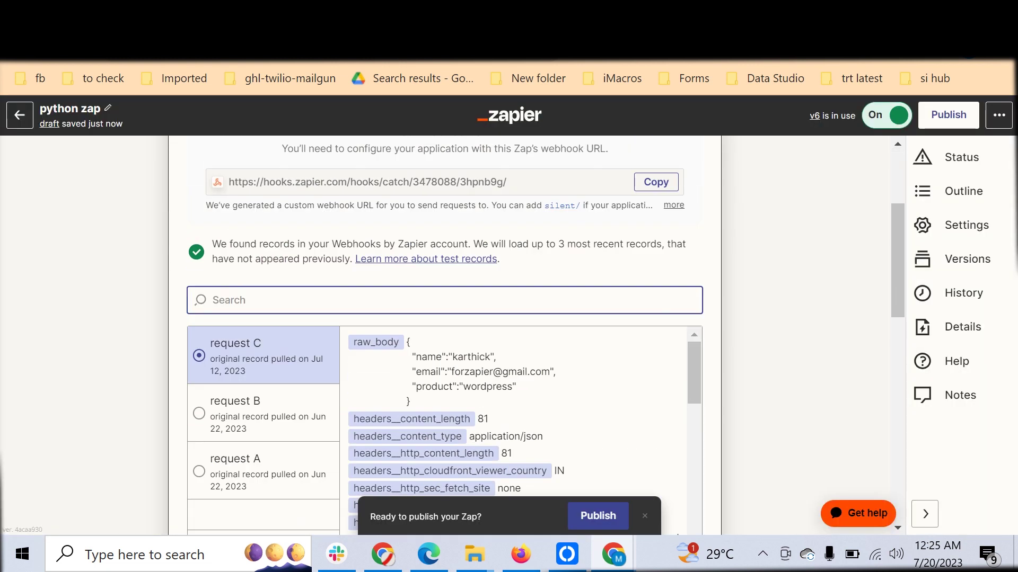
pyautogui.scroll(-2, 677, 470)
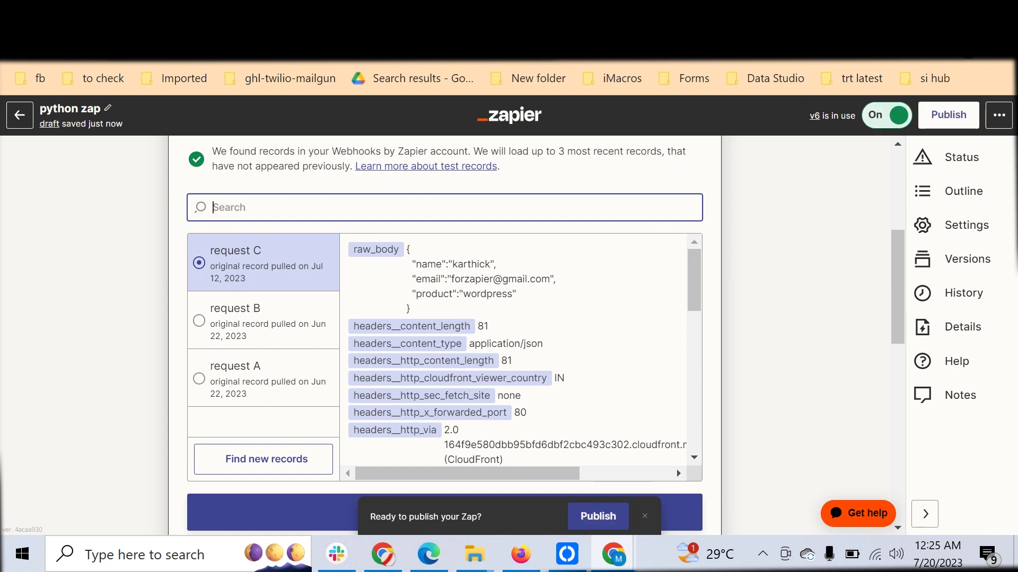
# - Review request C's raw_body JSON against the rest of its header fields, down to the end of the record
pyautogui.hotkey('alt', 'Tab')
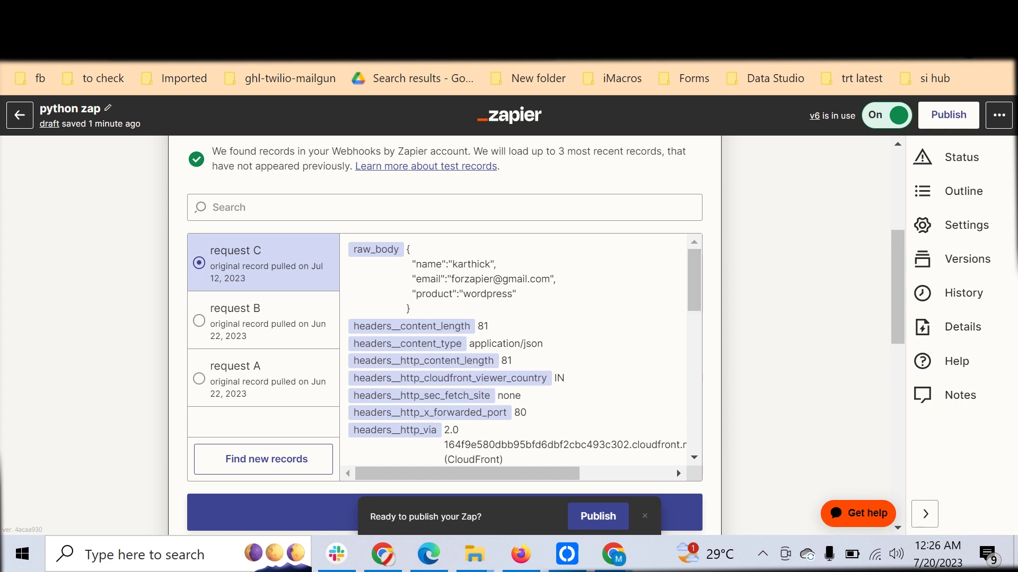
pyautogui.scroll(-5, 676, 469)
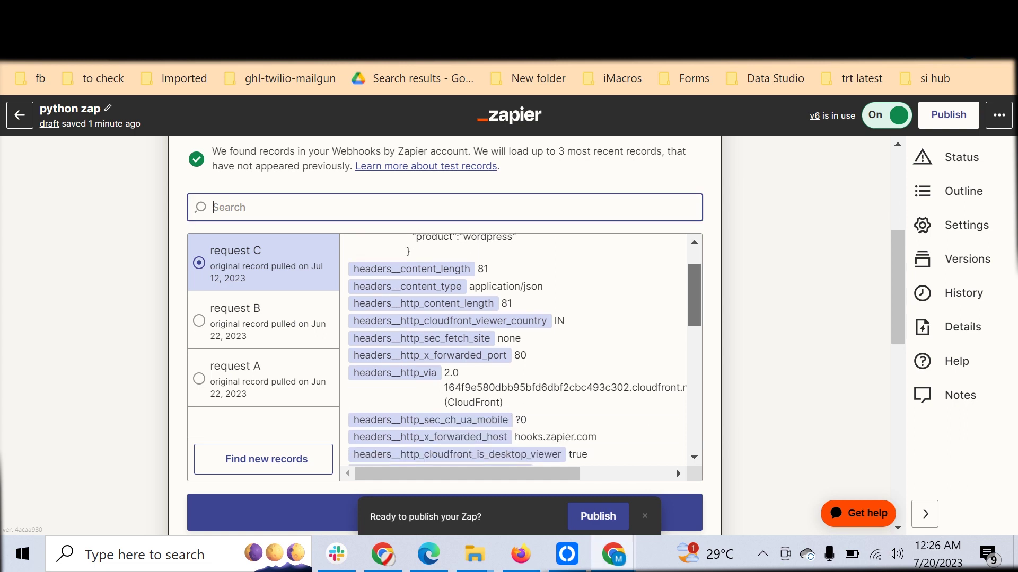
pyautogui.scroll(-5, 677, 469)
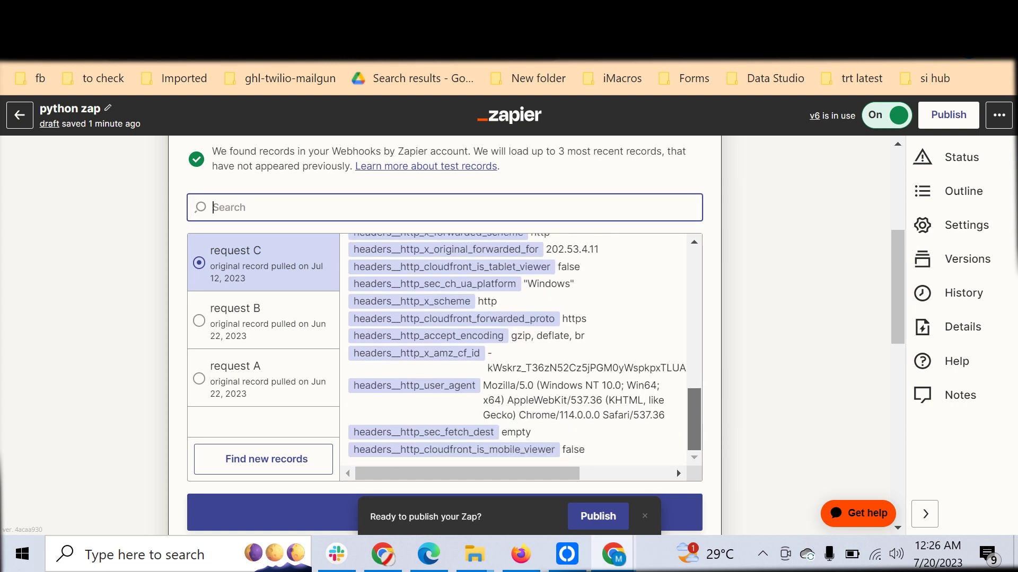
pyautogui.scroll(9, 676, 469)
pyautogui.moveTo(693, 291); pyautogui.dragTo(693, 280)
pyautogui.moveTo(411, 309); pyautogui.dragTo(357, 249)
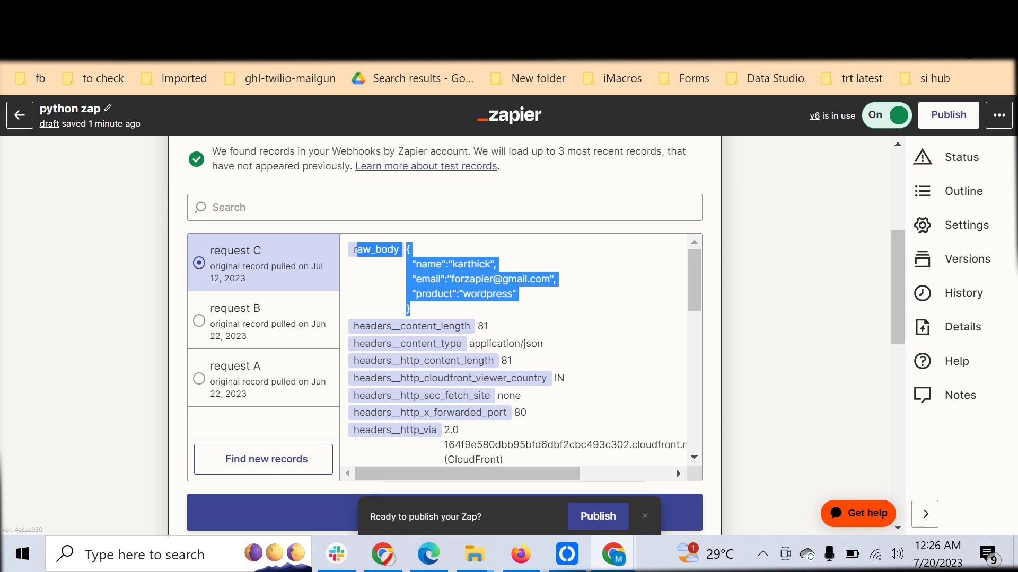
pyautogui.moveTo(694, 280); pyautogui.dragTo(694, 419)
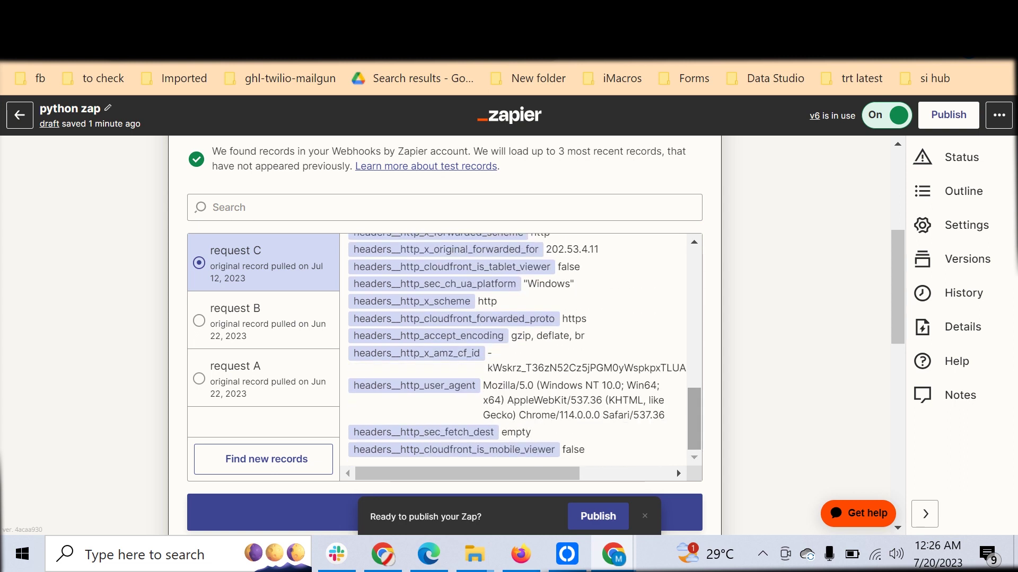
# - Open the Run Python in Code by Zapier step and expand its Action settings
pyautogui.scroll(-1, 513, 349)
pyautogui.scroll(-5, 517, 350)
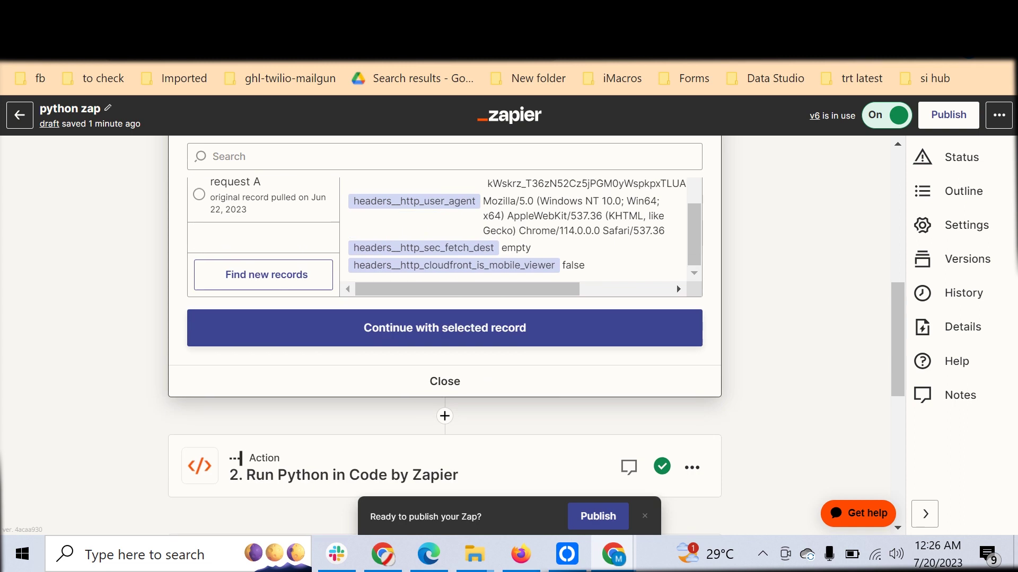
pyautogui.click(676, 281)
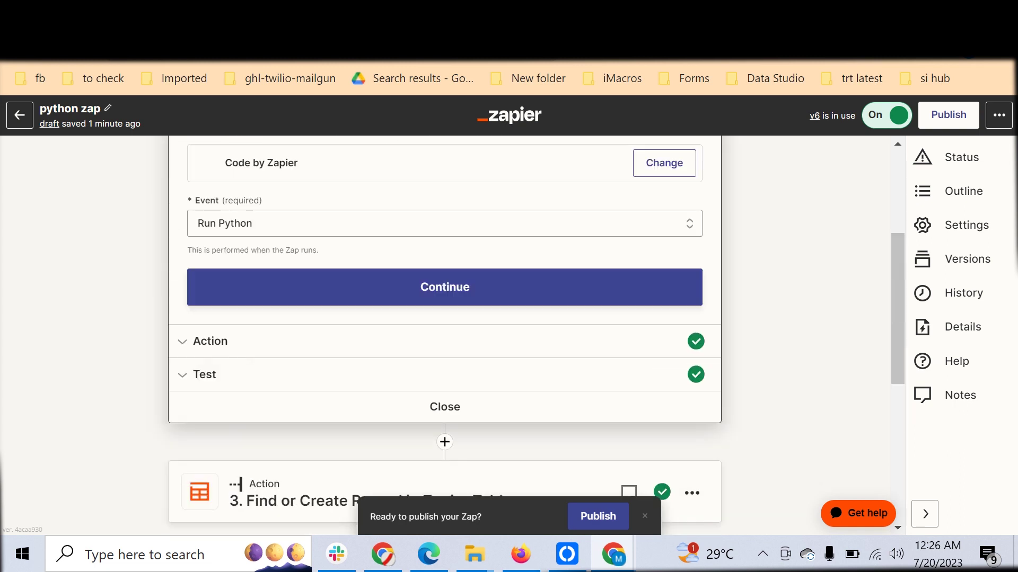
pyautogui.scroll(-1, 444, 335)
pyautogui.scroll(1, 444, 335)
pyautogui.scroll(-2, 445, 335)
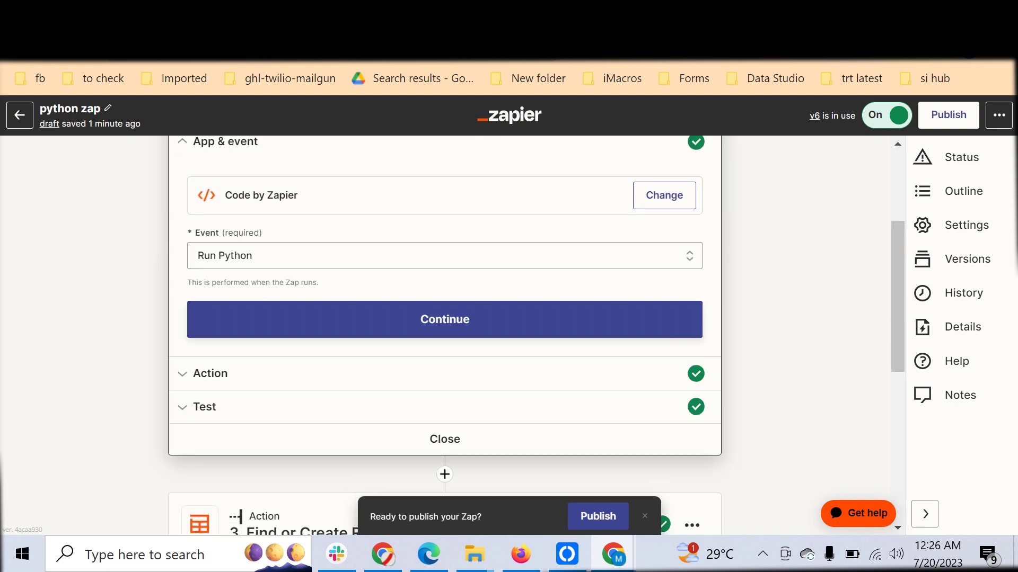
pyautogui.click(676, 386)
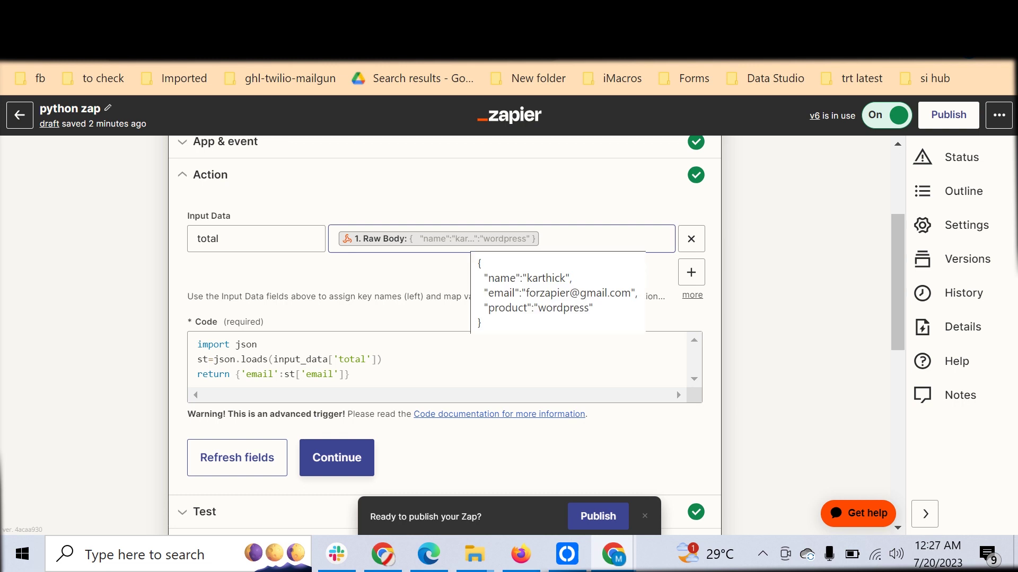
# - Compare the mapped Raw Body with the API Tester's JSON body and review the return statement in the Python code
pyautogui.hotkey('ctrl', 'Tab')
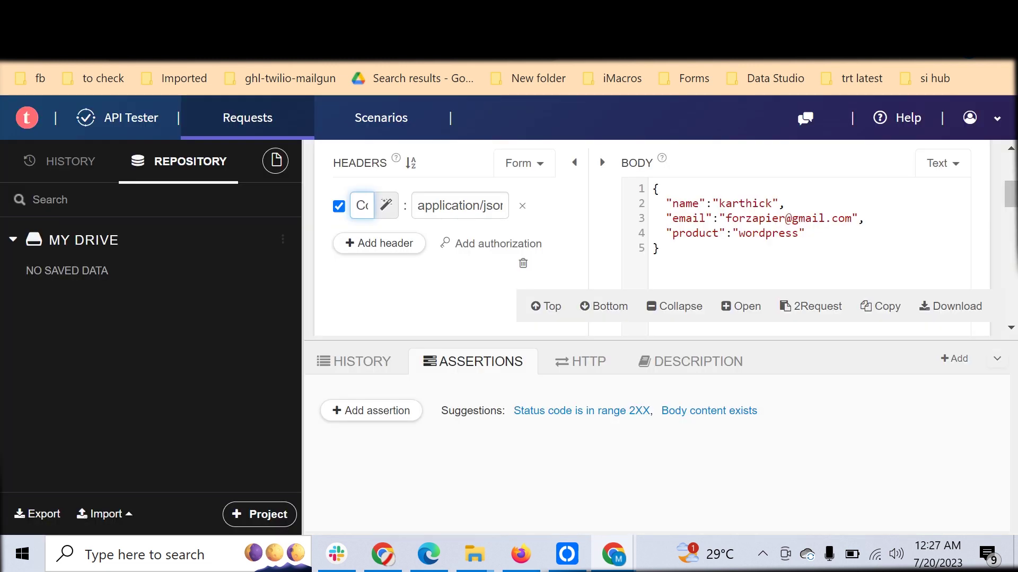
pyautogui.hotkey('ctrl', 'shift', 'Tab')
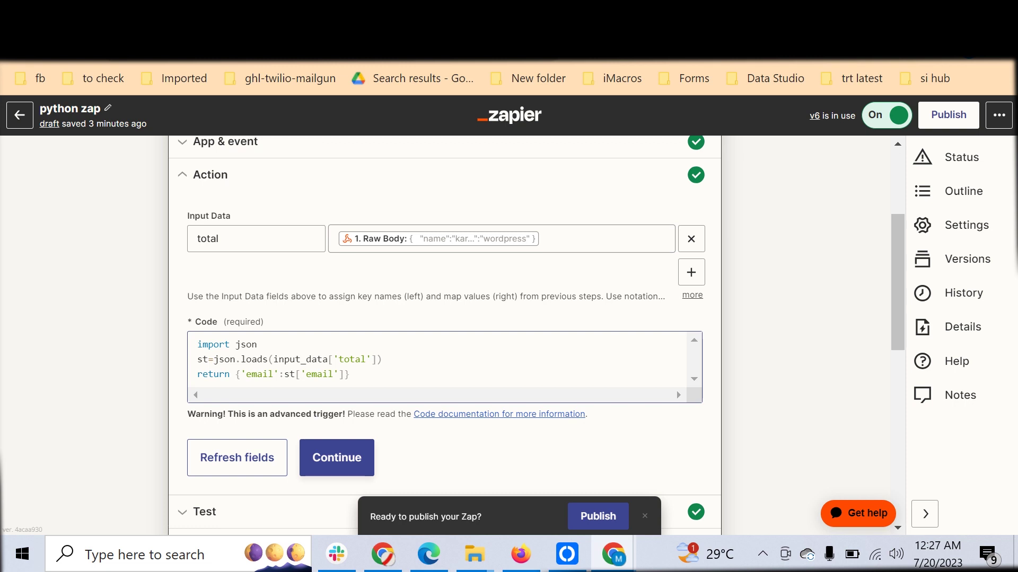
pyautogui.moveTo(197, 374); pyautogui.dragTo(235, 375)
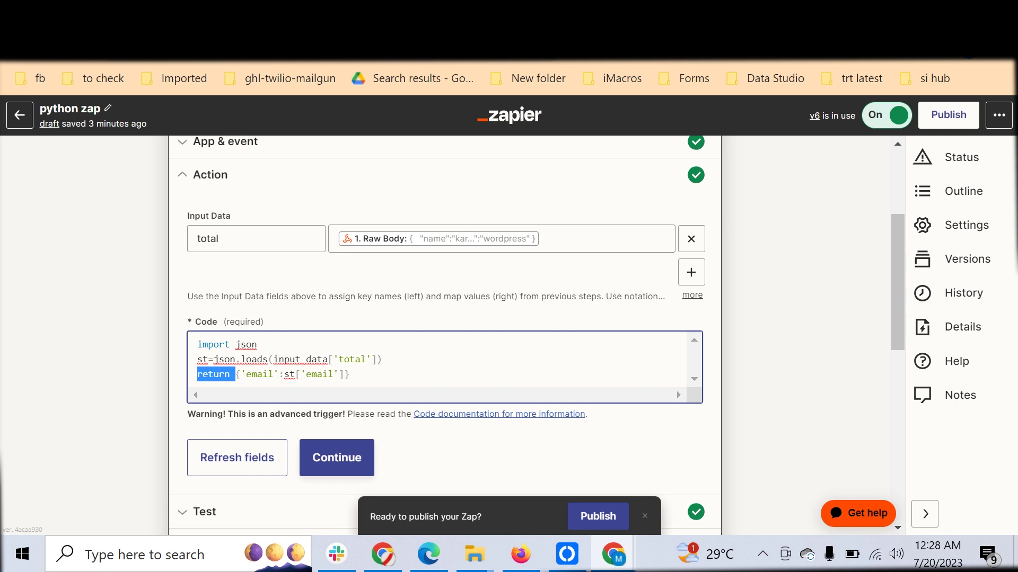
pyautogui.press('End')
# - Continue to the Run Python step's test section and retest the action
pyautogui.scroll(-3, 336, 457)
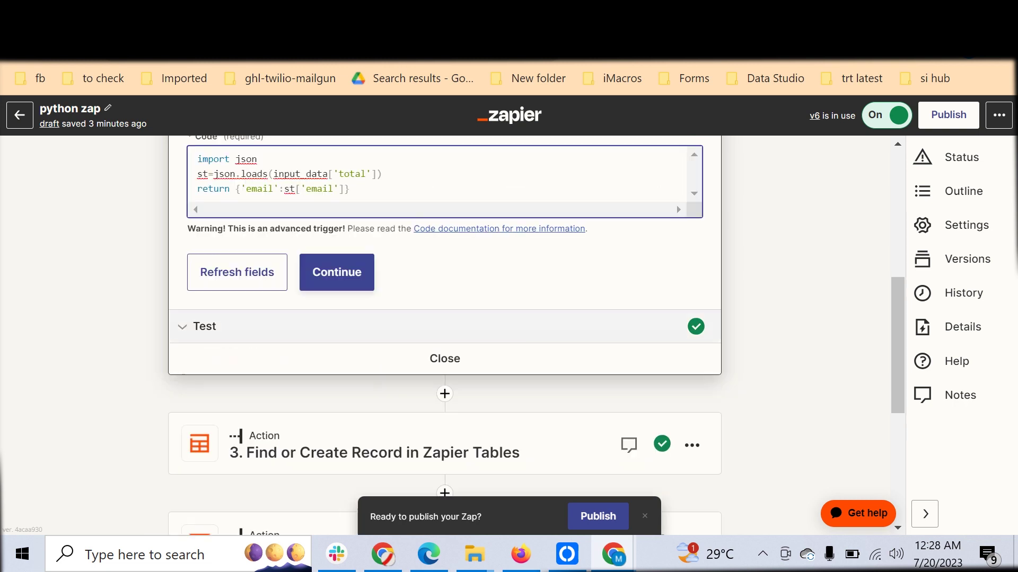
pyautogui.click(337, 272)
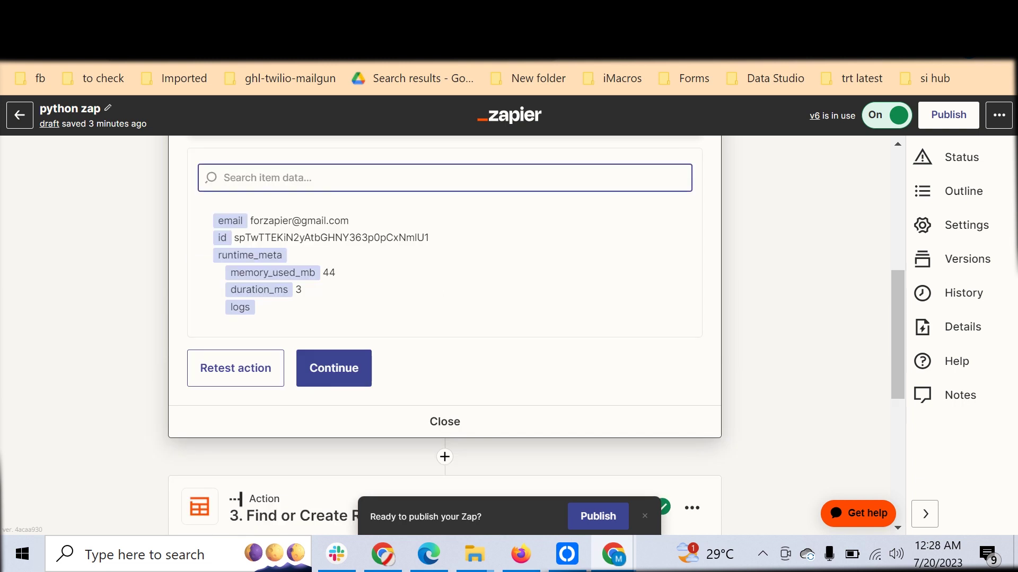
pyautogui.click(235, 368)
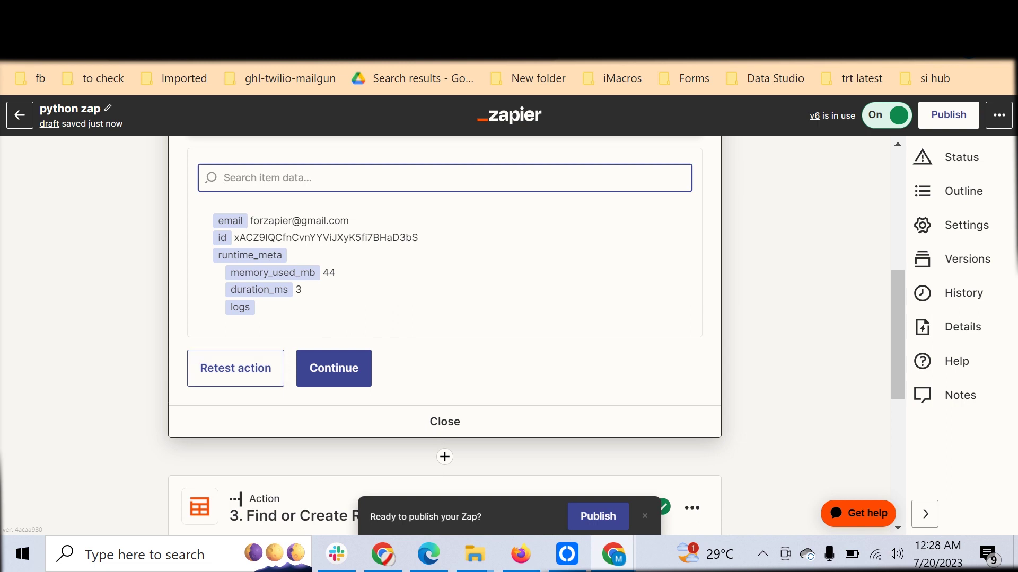
# - Examine the email value returned by the Python test, and continue to the Find or Create Record step
pyautogui.moveTo(253, 221); pyautogui.dragTo(348, 221)
pyautogui.click(349, 220)
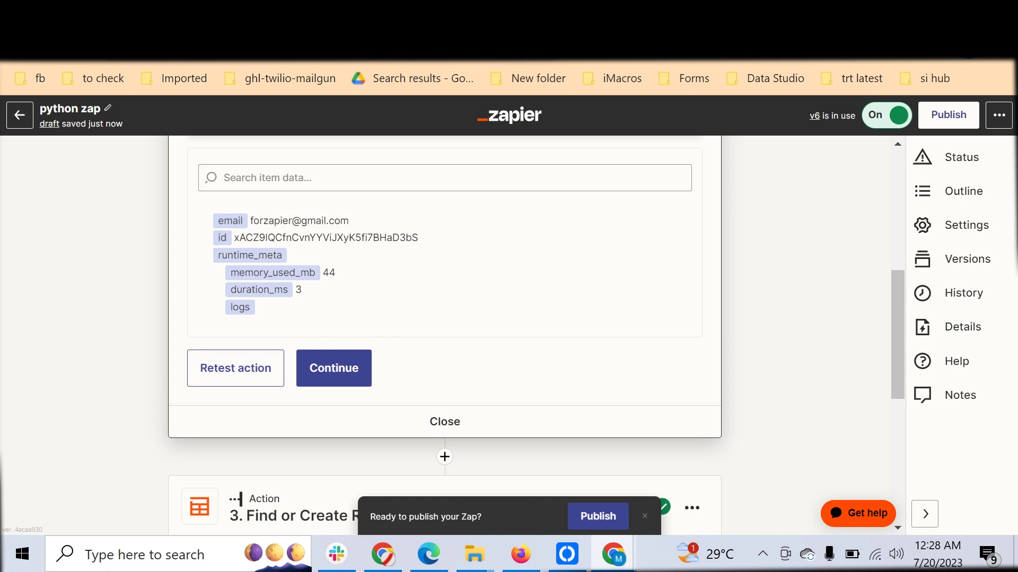
pyautogui.moveTo(250, 221); pyautogui.dragTo(349, 221)
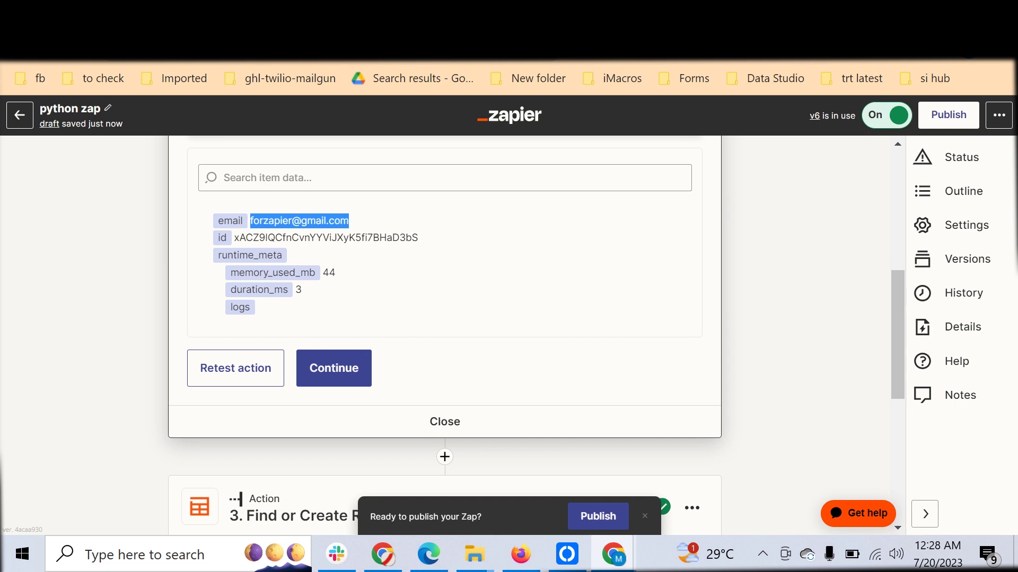
pyautogui.scroll(2, 445, 318)
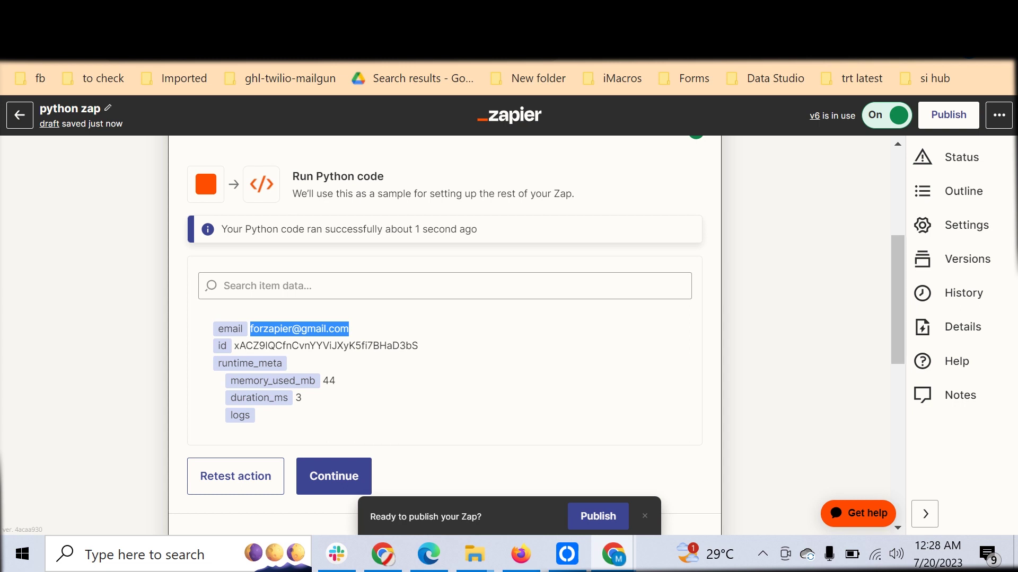
pyautogui.scroll(-2, 445, 318)
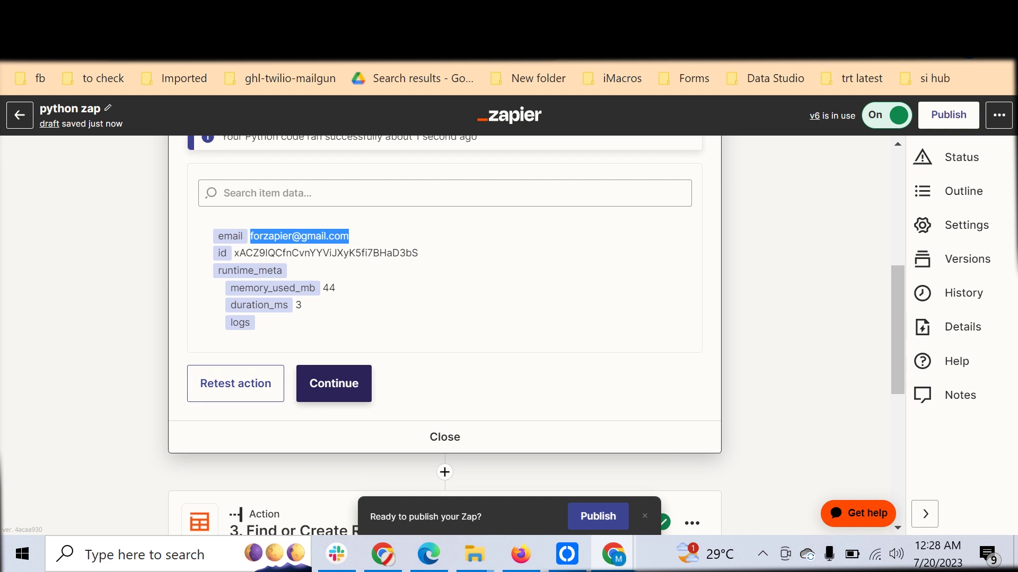
pyautogui.click(334, 383)
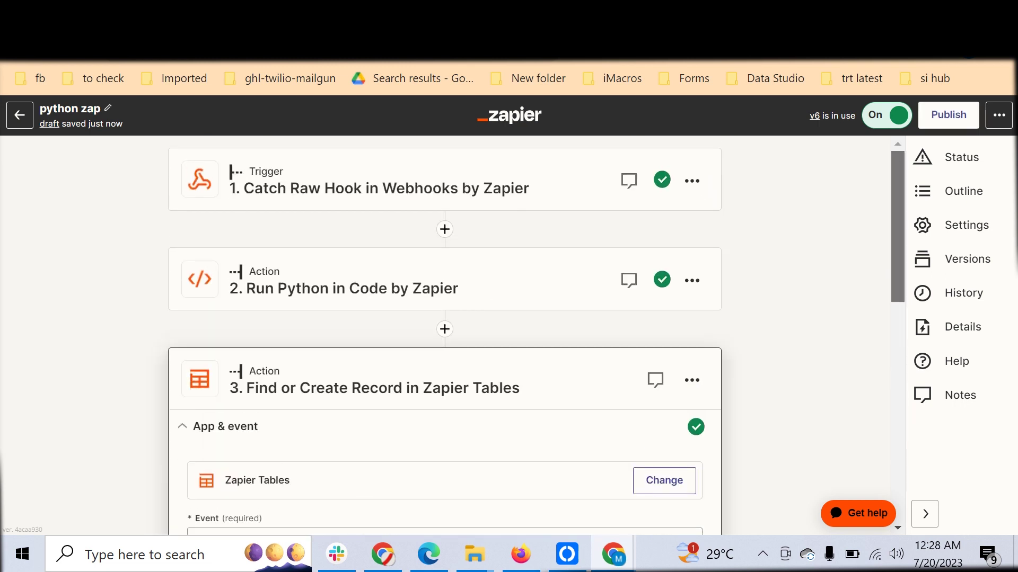
# - Reopen the Run Python step and return from its test results to the Action settings with the code
pyautogui.click(344, 288)
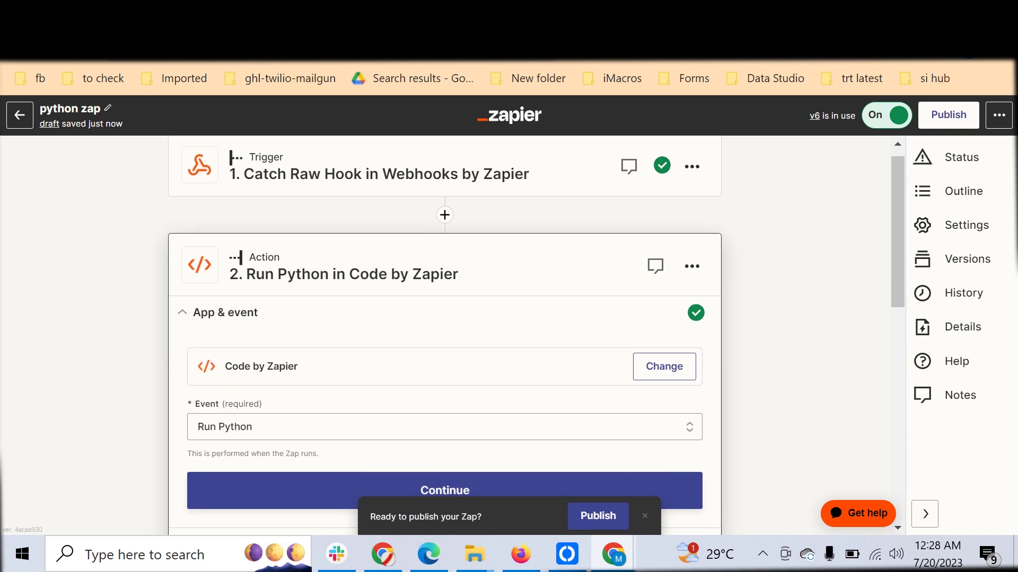
pyautogui.scroll(-6, 444, 333)
pyautogui.click(445, 222)
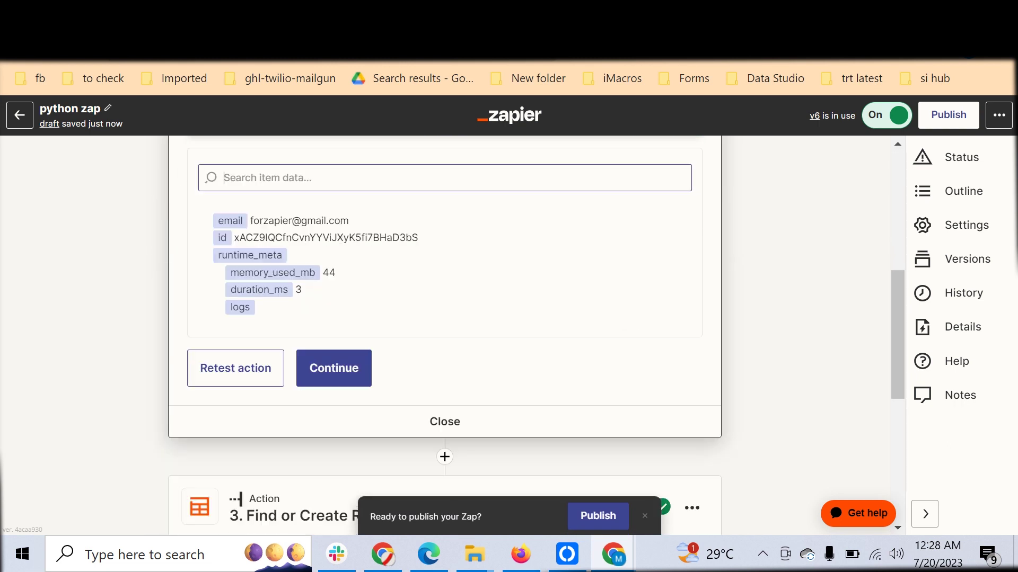
pyautogui.moveTo(898, 335); pyautogui.dragTo(897, 299)
pyautogui.scroll(2, 445, 332)
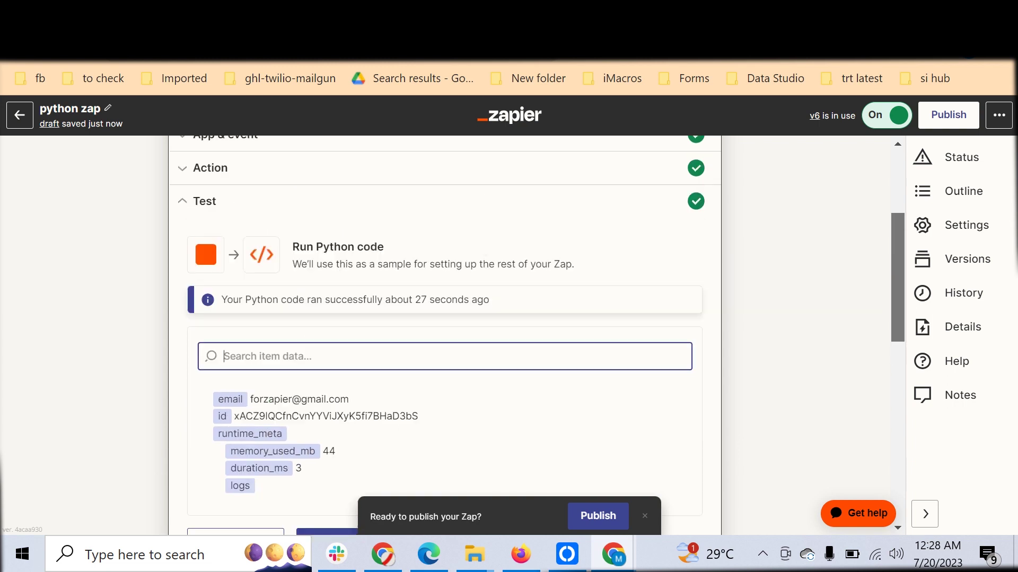
pyautogui.click(445, 179)
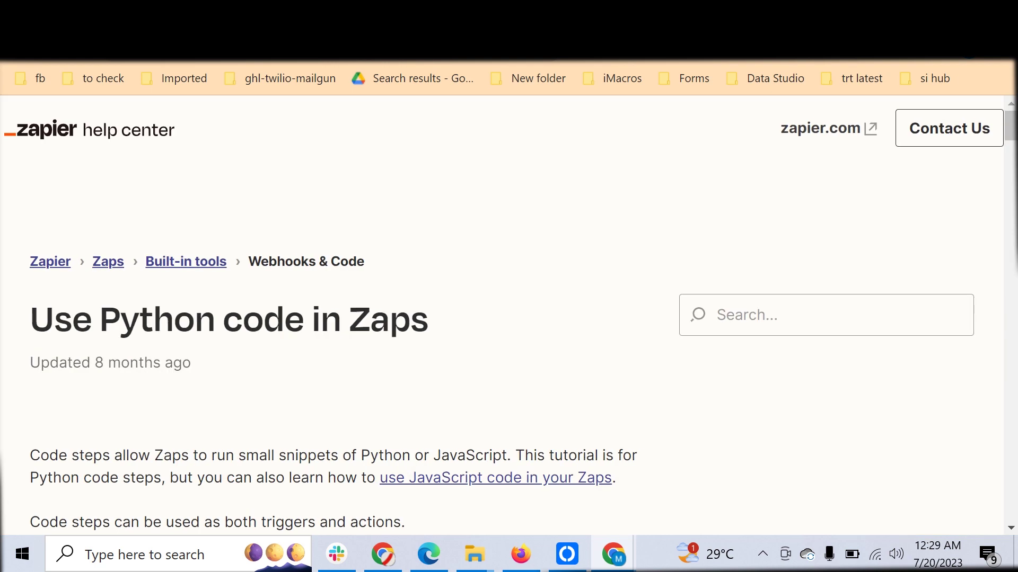
# - Read the help article "Use Python code in Zaps" through the Python environment and input data sections, including the name mapping example
pyautogui.scroll(-9, 339, 318)
pyautogui.scroll(4, 339, 318)
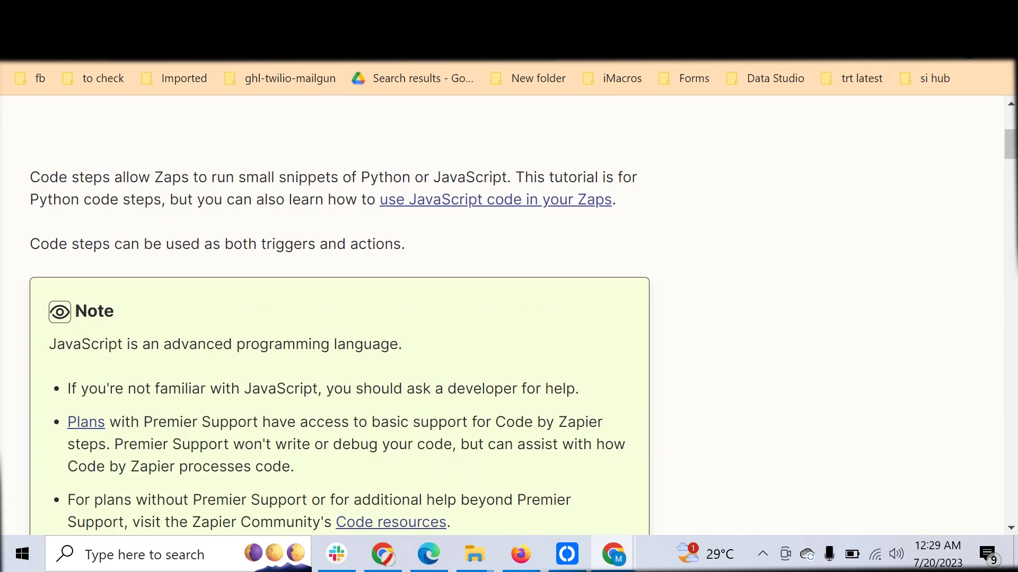
pyautogui.scroll(-7, 339, 318)
pyautogui.moveTo(1010, 170); pyautogui.dragTo(1010, 199)
pyautogui.scroll(-20, 340, 318)
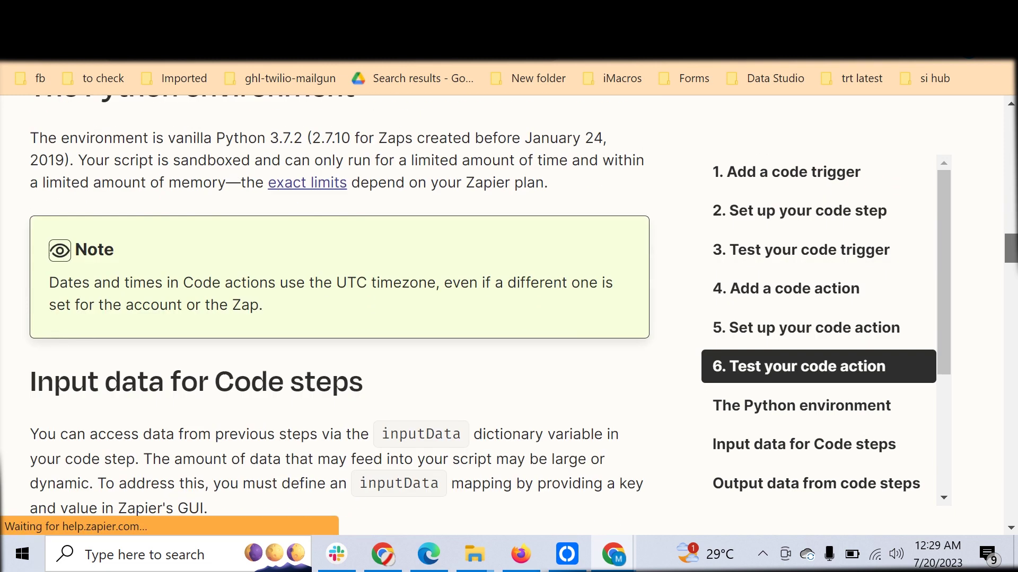
pyautogui.scroll(-10, 339, 318)
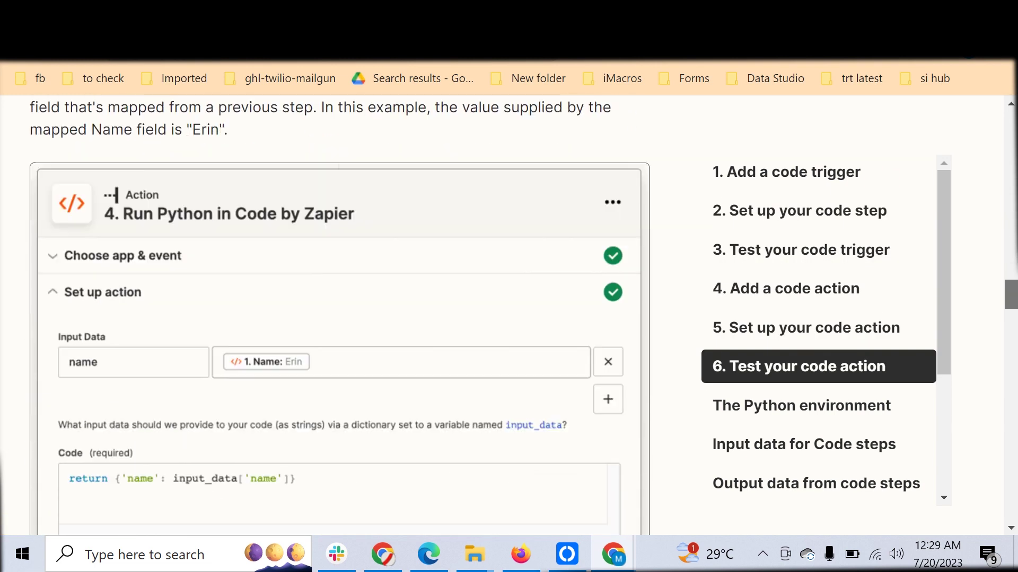
pyautogui.scroll(-1, 339, 318)
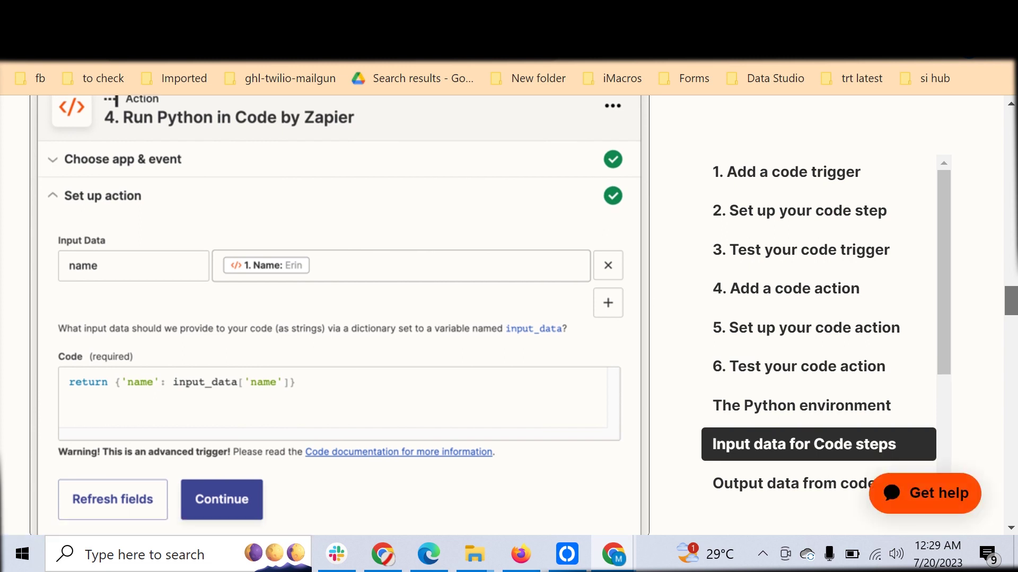
pyautogui.scroll(-5, 339, 315)
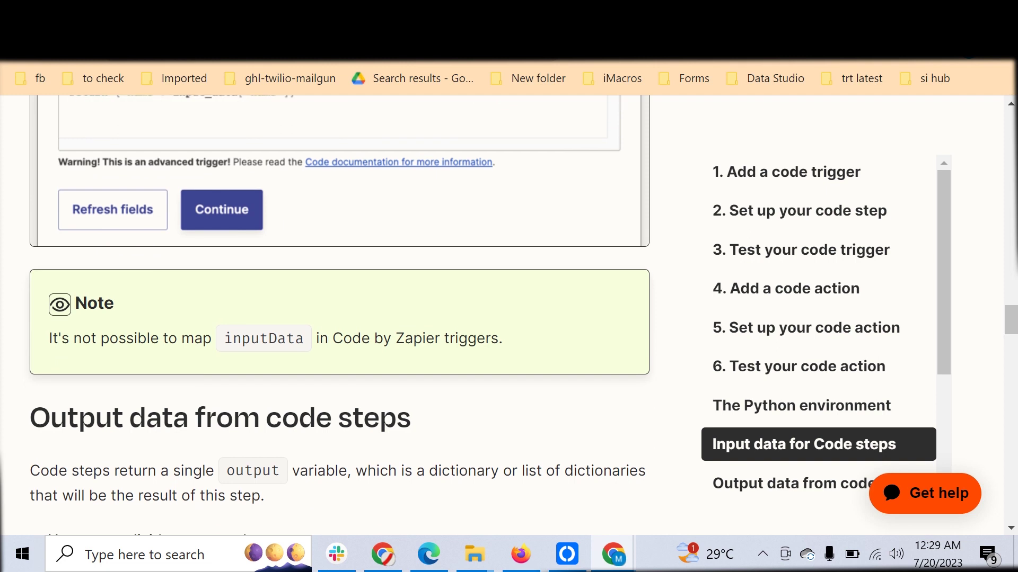
# - Check the Zap's Python code against the help article and read on through output data, testing and limitations of code steps
pyautogui.hotkey('ctrl', 'shift', 'Tab')
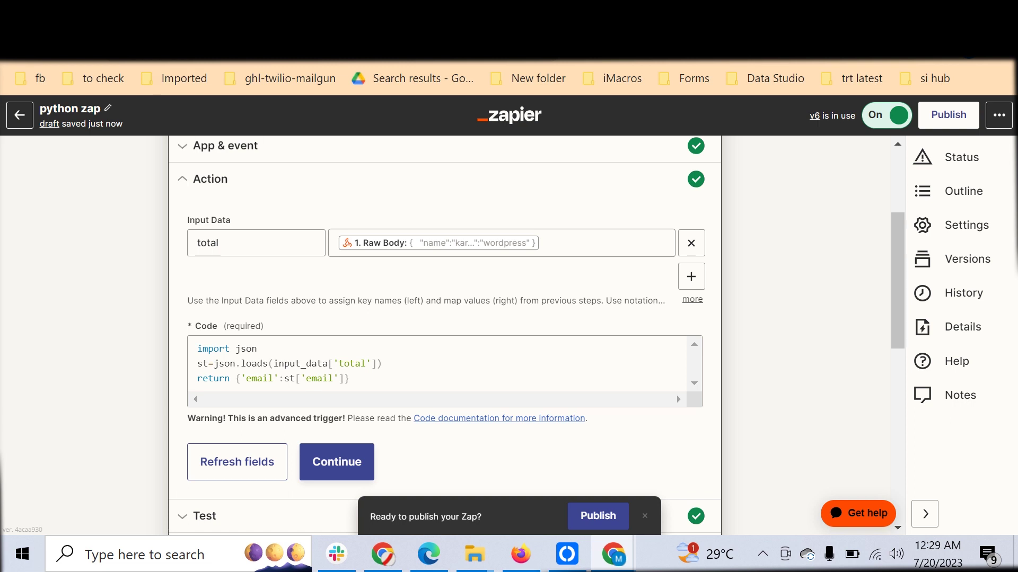
pyautogui.hotkey('ctrl', 'Tab')
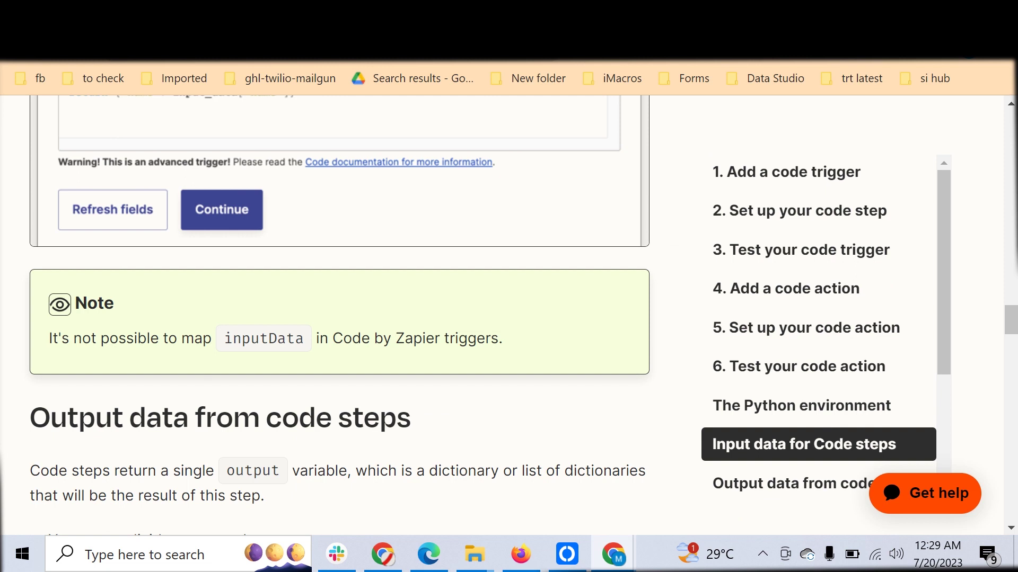
pyautogui.scroll(-7, 1010, 320)
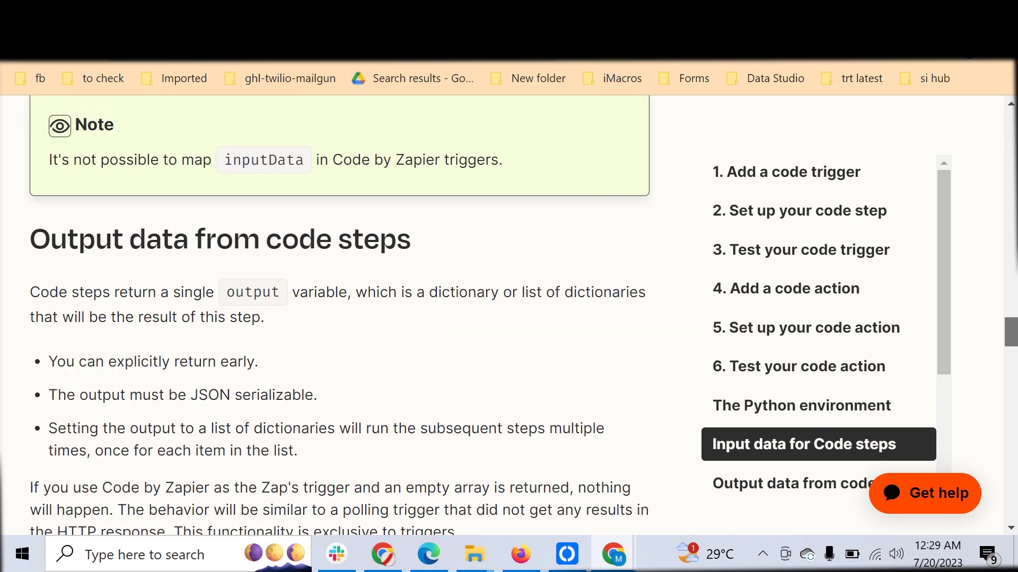
pyautogui.scroll(-11, 509, 313)
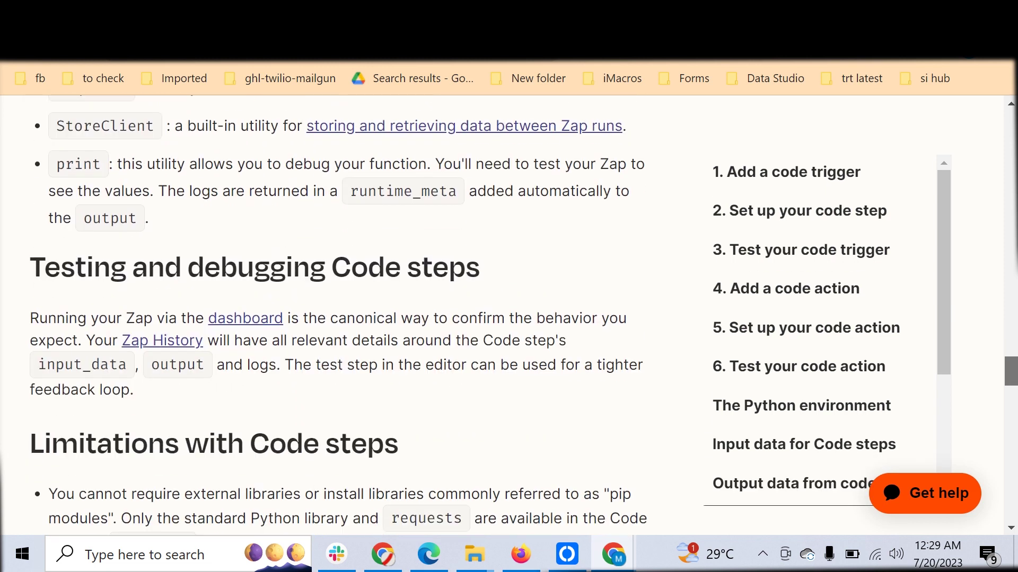